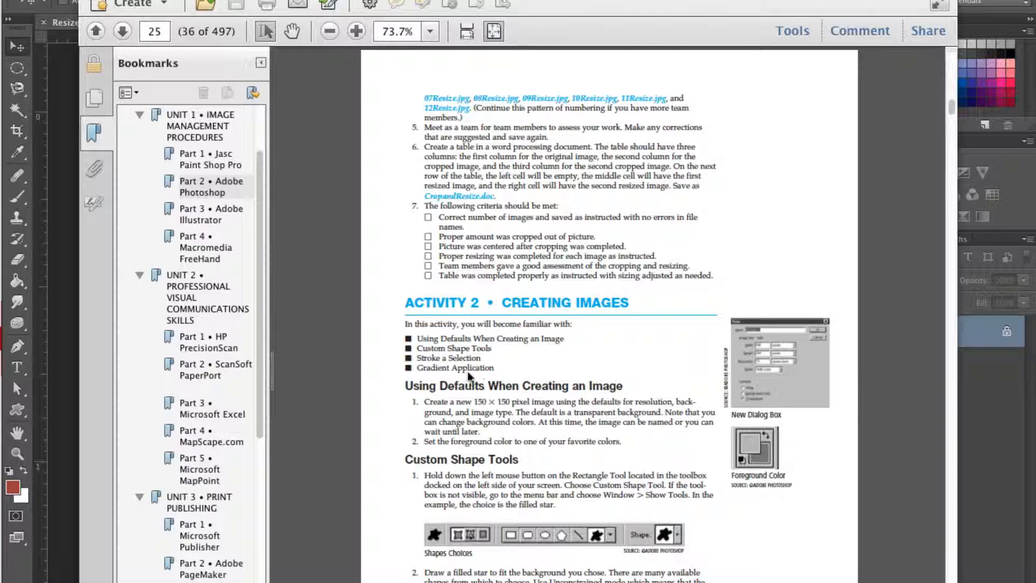
# Switch from the PDF instructions to Photoshop and close ResizedDaisies.gif without saving its changes
pyautogui.scroll(-1, 528, 393)
pyautogui.scroll(1, 528, 393)
pyautogui.click(70, 479)
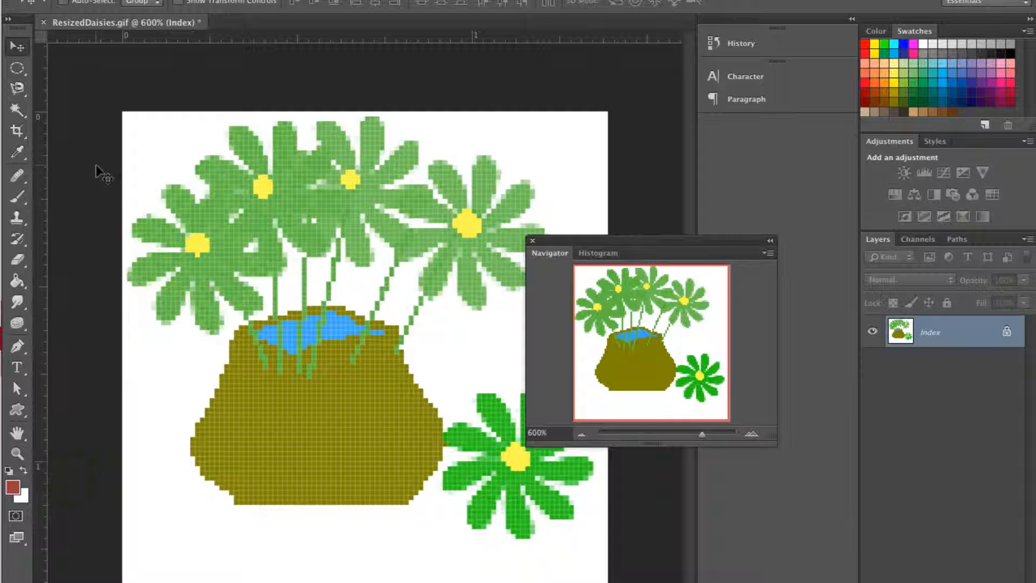
pyautogui.click(43, 25)
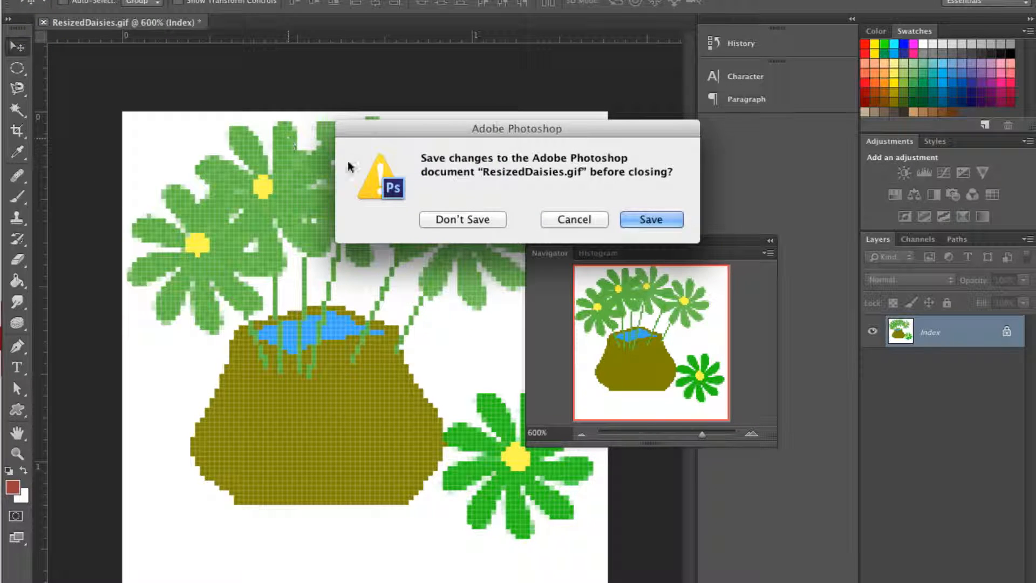
pyautogui.click(472, 222)
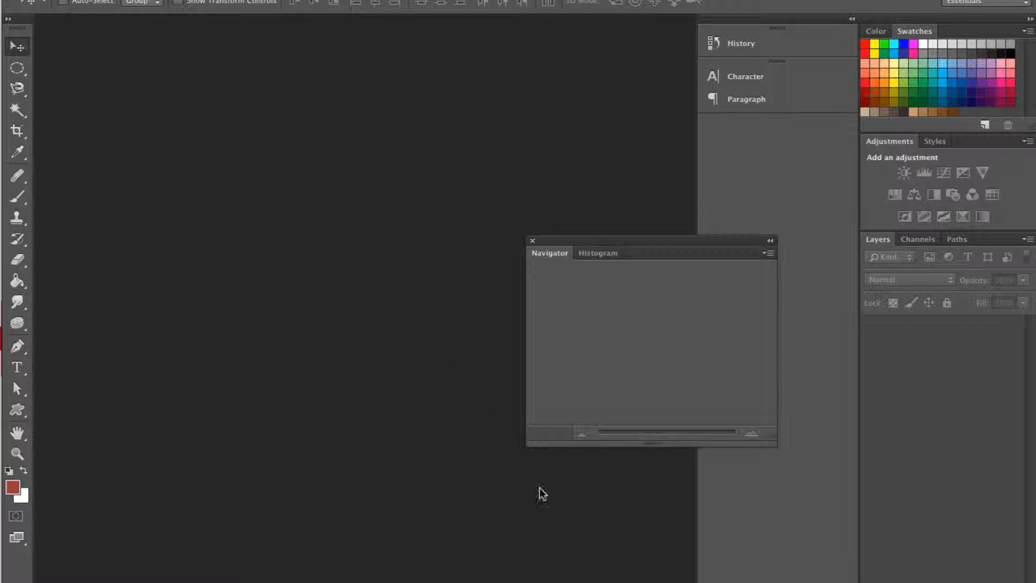
pyautogui.press('super+Tab')
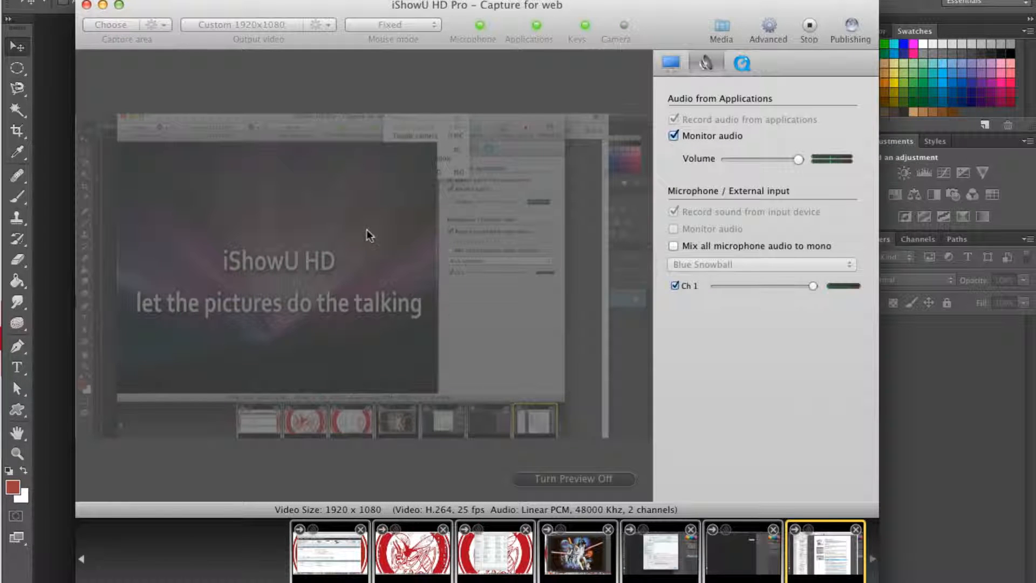
pyautogui.click(102, 5)
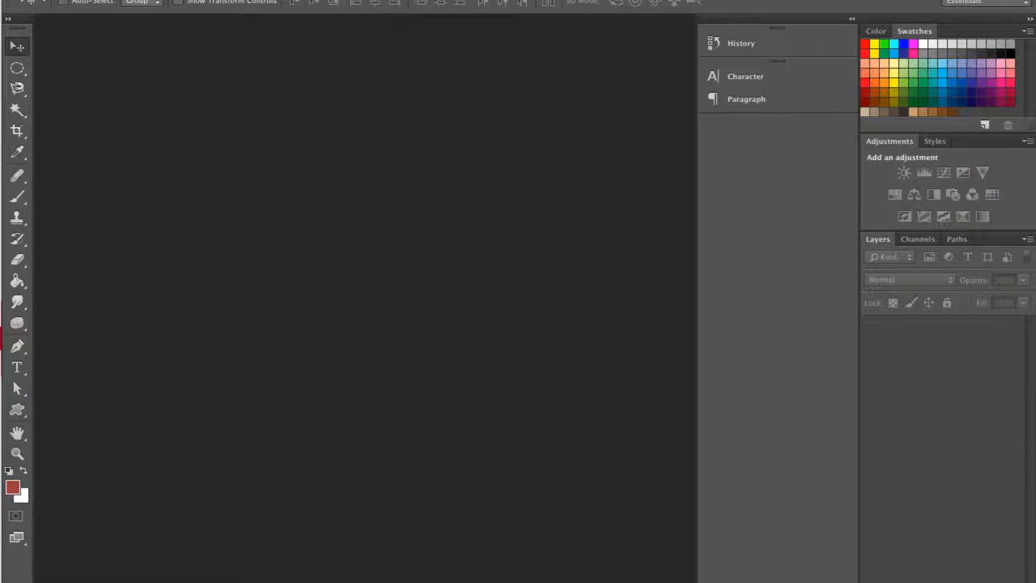
# Start a new document and name it Filled Star
pyautogui.click(125, 1)
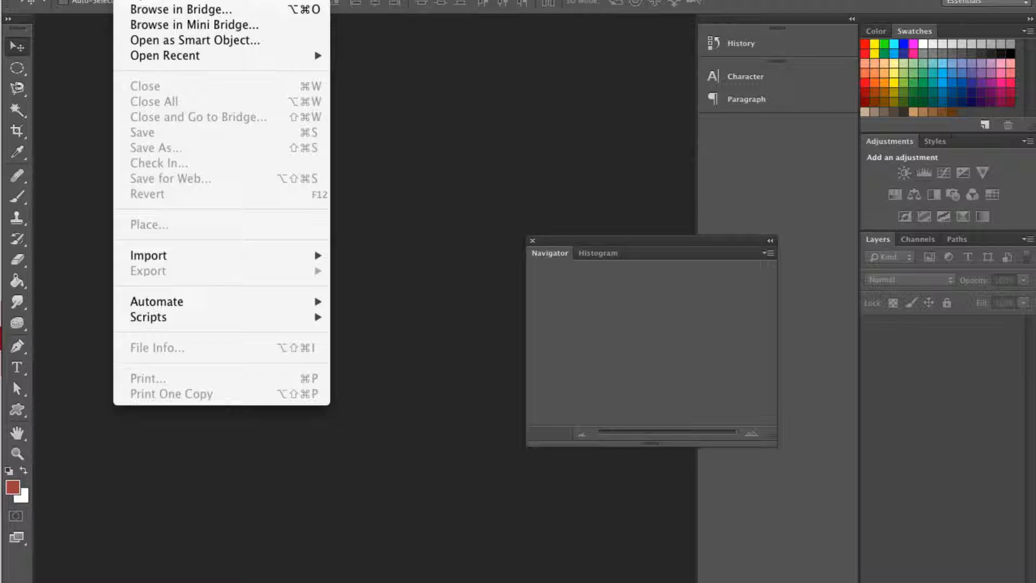
pyautogui.click(141, 1)
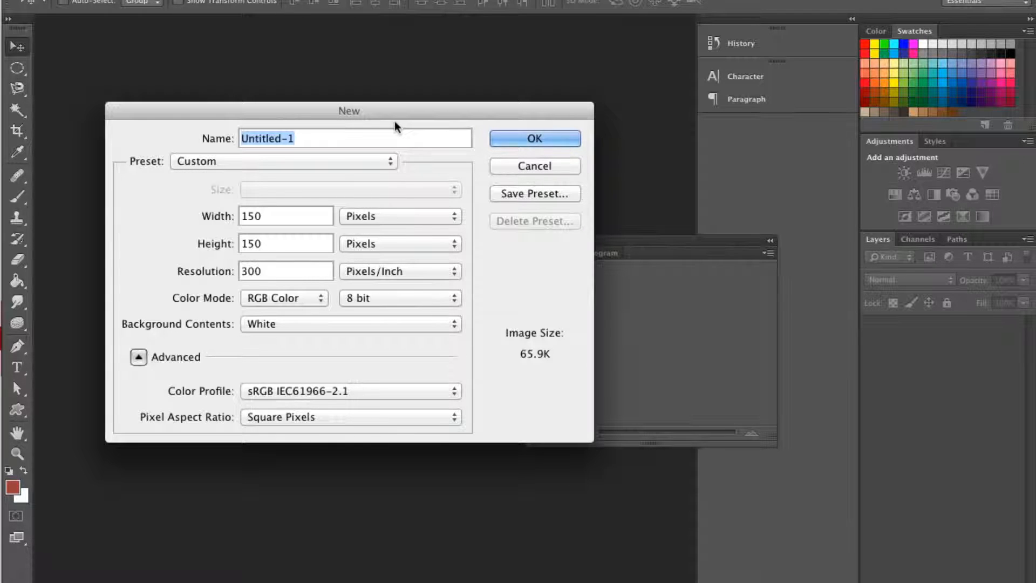
pyautogui.write('F')
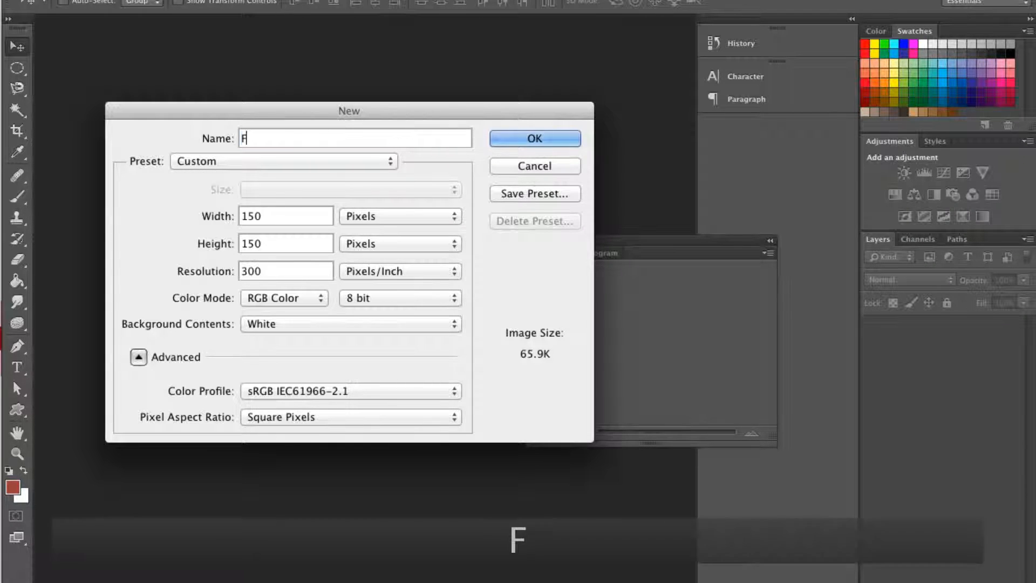
pyautogui.write('illed ')
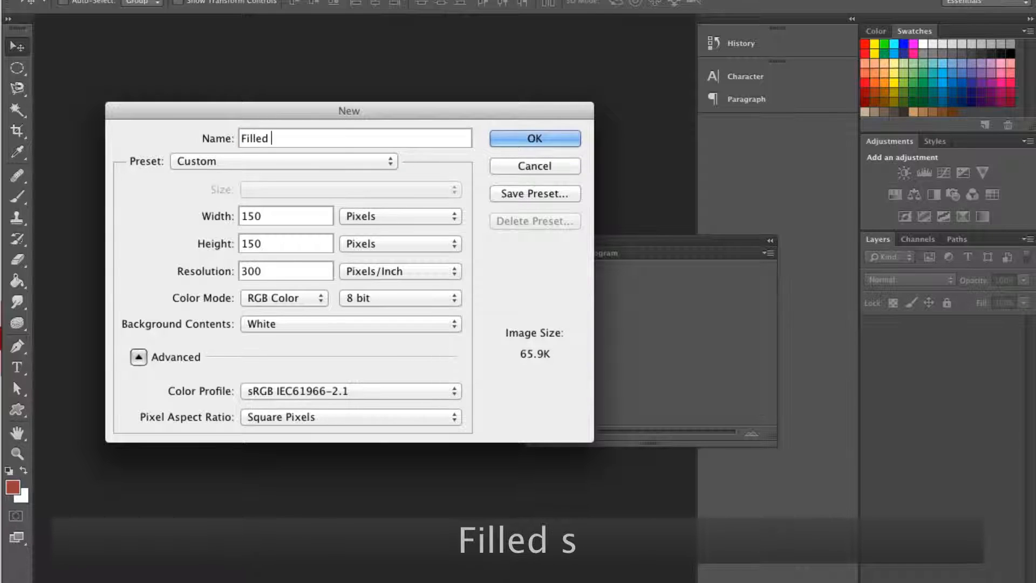
pyautogui.write('Star')
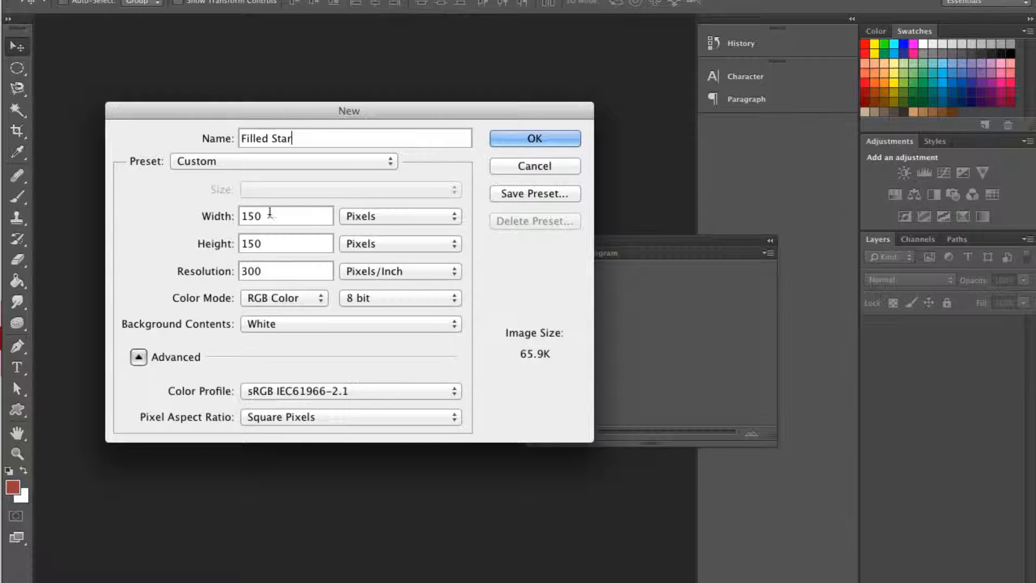
# Keep the new document's width in pixels and set its resolution to 72 pixels/inch
pyautogui.click(377, 216)
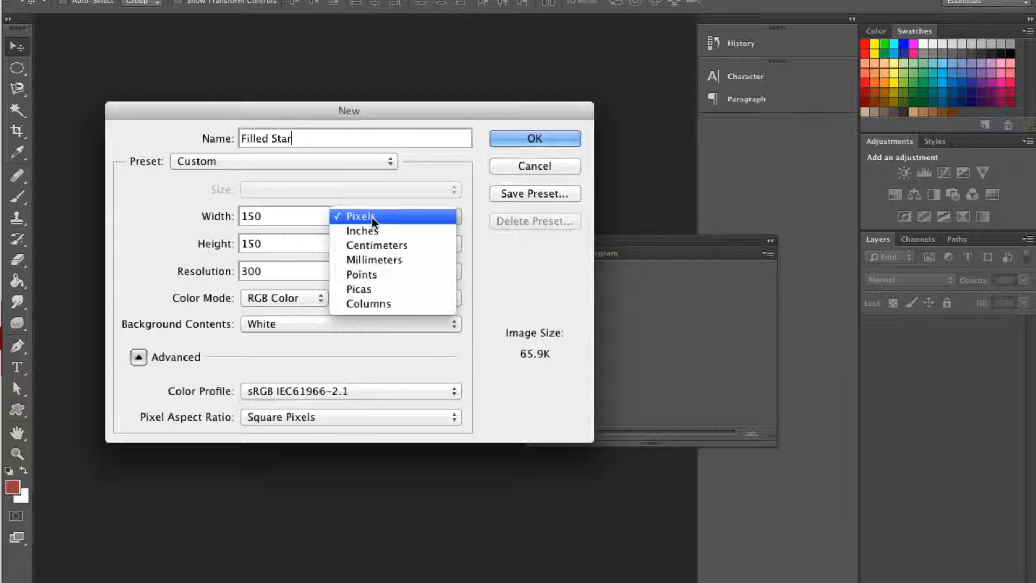
pyautogui.click(394, 201)
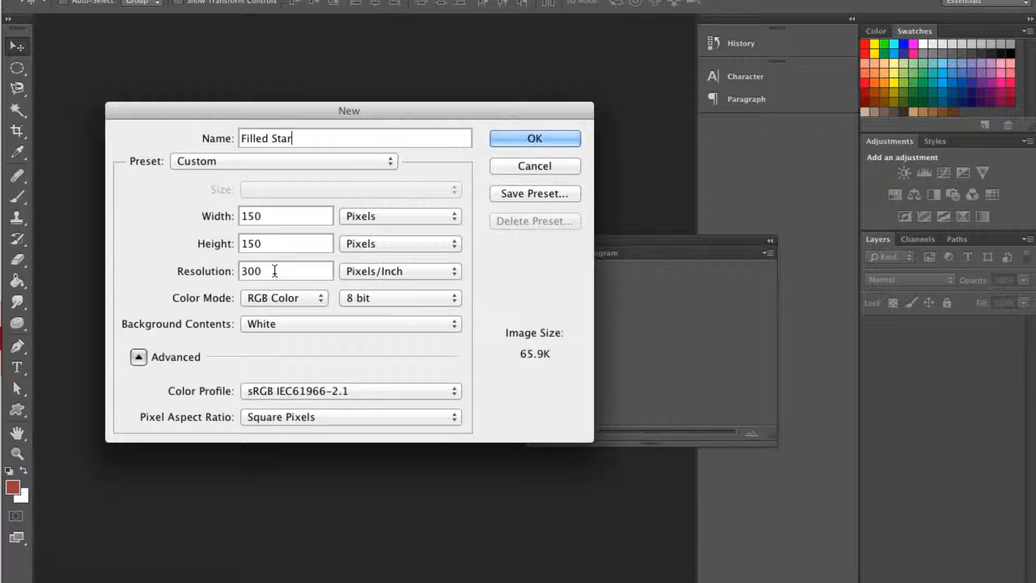
pyautogui.moveTo(268, 271); pyautogui.dragTo(220, 271)
pyautogui.write('72')
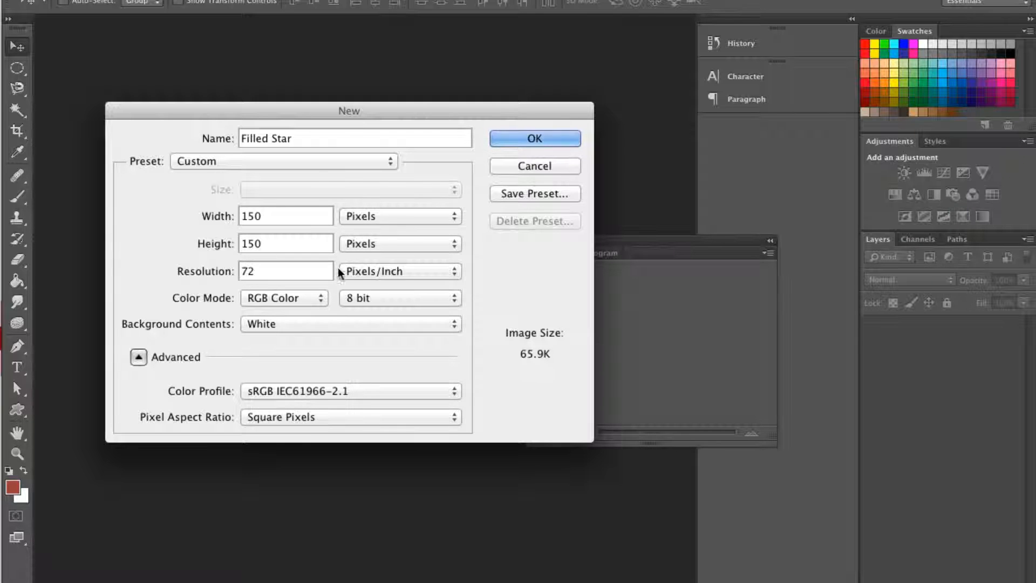
# Try Transparent and Background Color as the new document's background contents
pyautogui.click(338, 322)
pyautogui.click(329, 353)
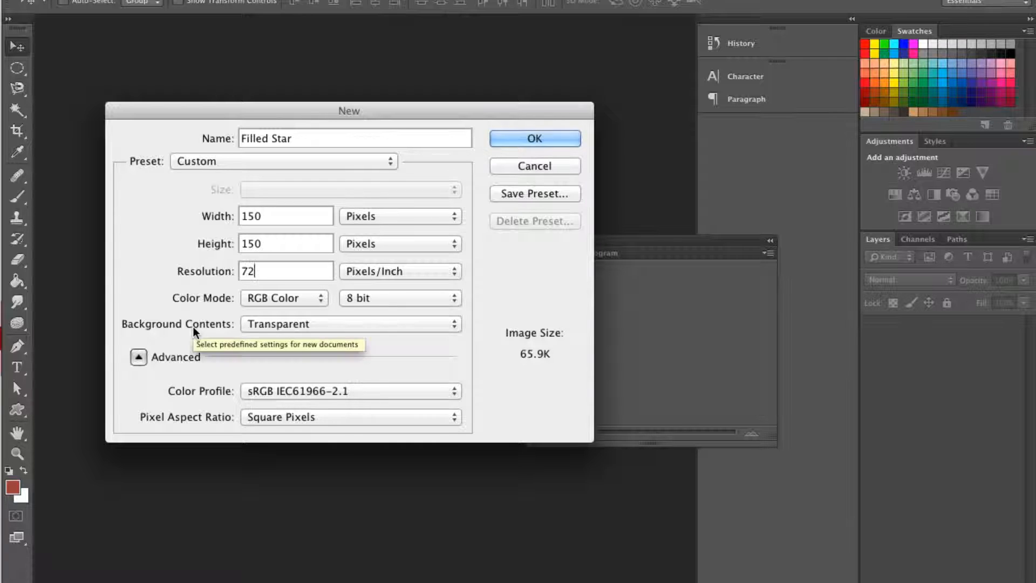
pyautogui.click(266, 327)
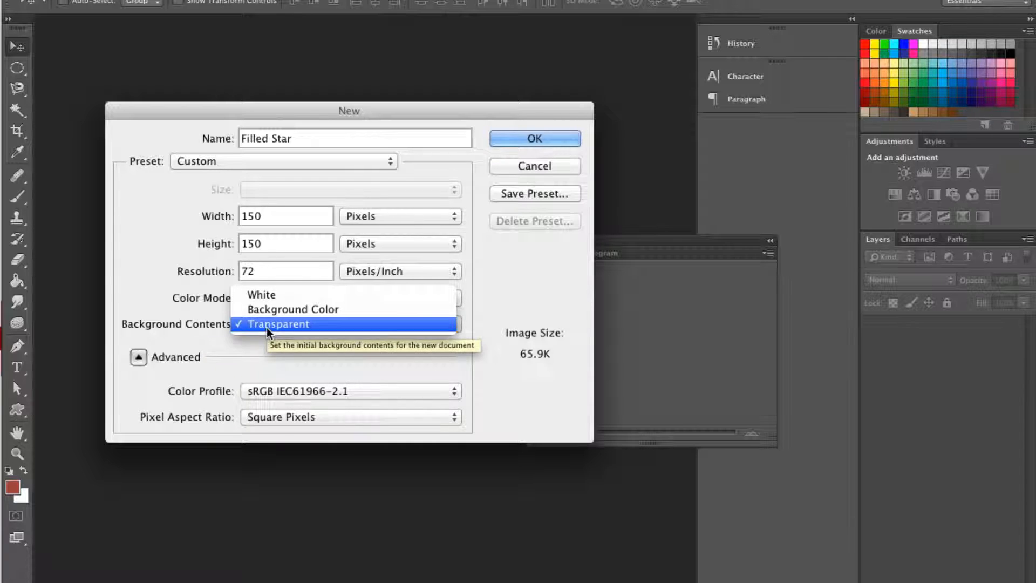
pyautogui.click(258, 311)
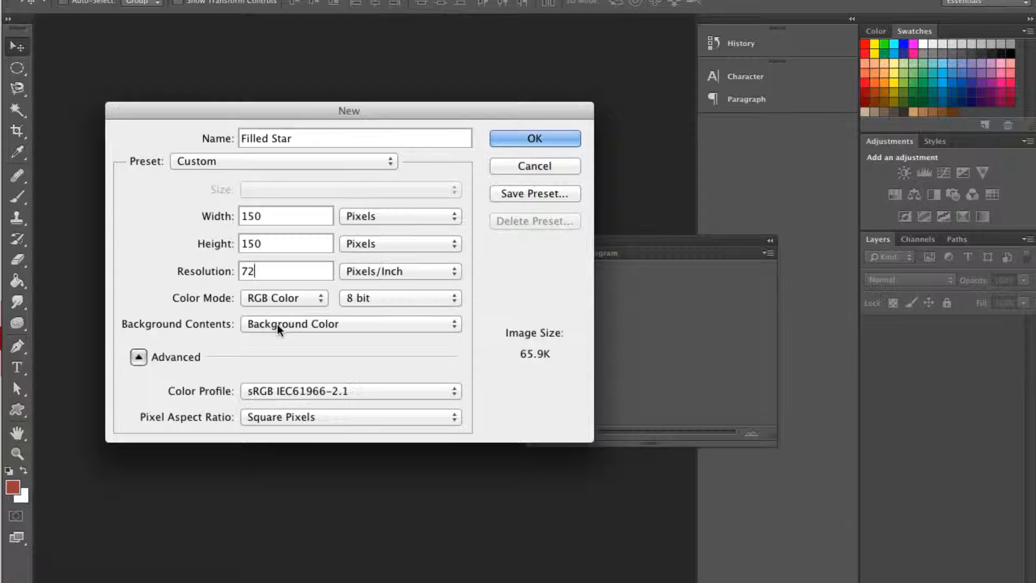
# Set the background contents to White and create the document
pyautogui.click(278, 325)
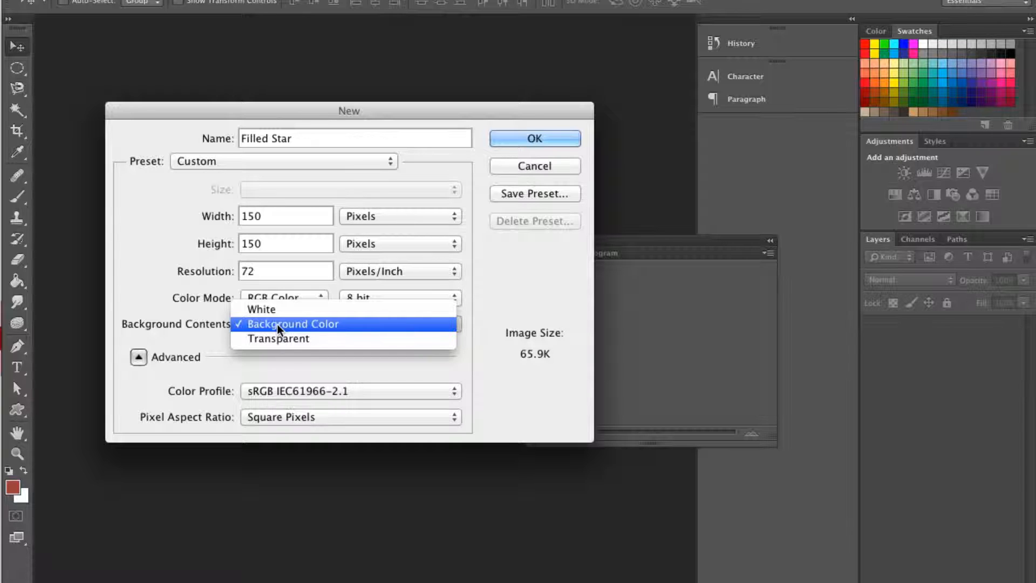
pyautogui.click(278, 311)
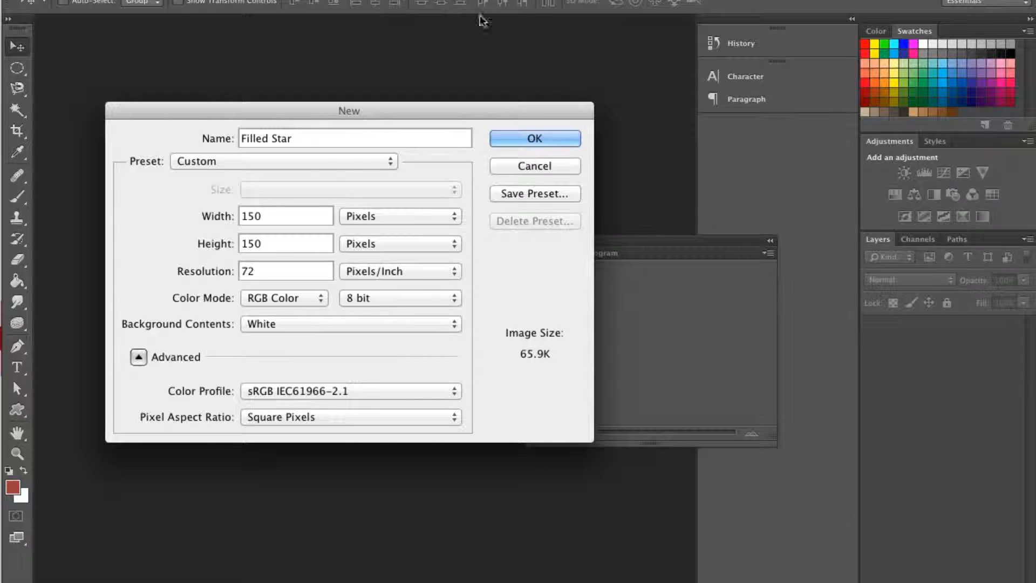
pyautogui.click(516, 140)
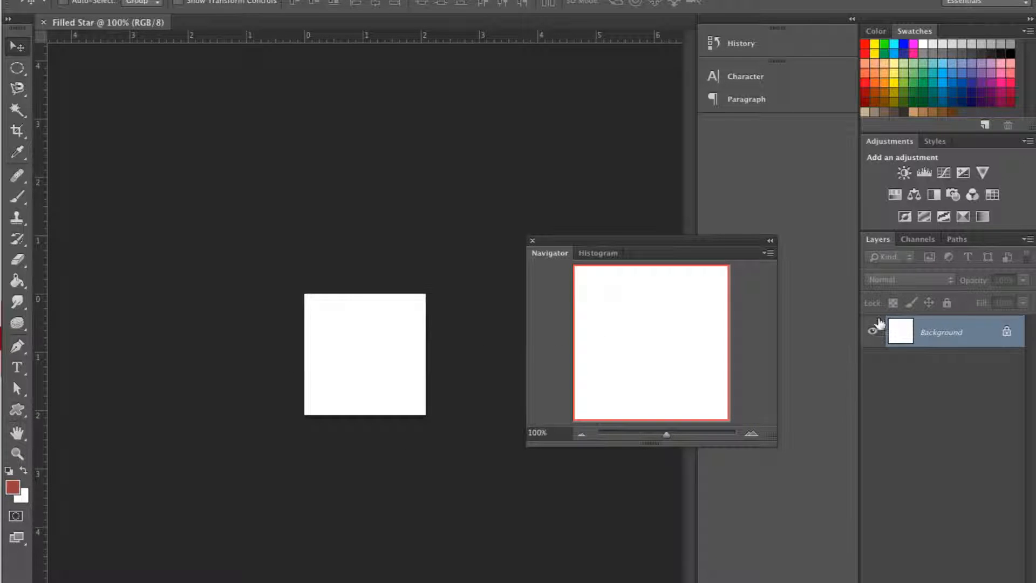
# Convert the locked Background into a regular layer and fill it with the red foreground color using the Paint Bucket tool
pyautogui.doubleClick(946, 339)
pyautogui.click(913, 321)
pyautogui.click(915, 352)
pyautogui.doubleClick(951, 332)
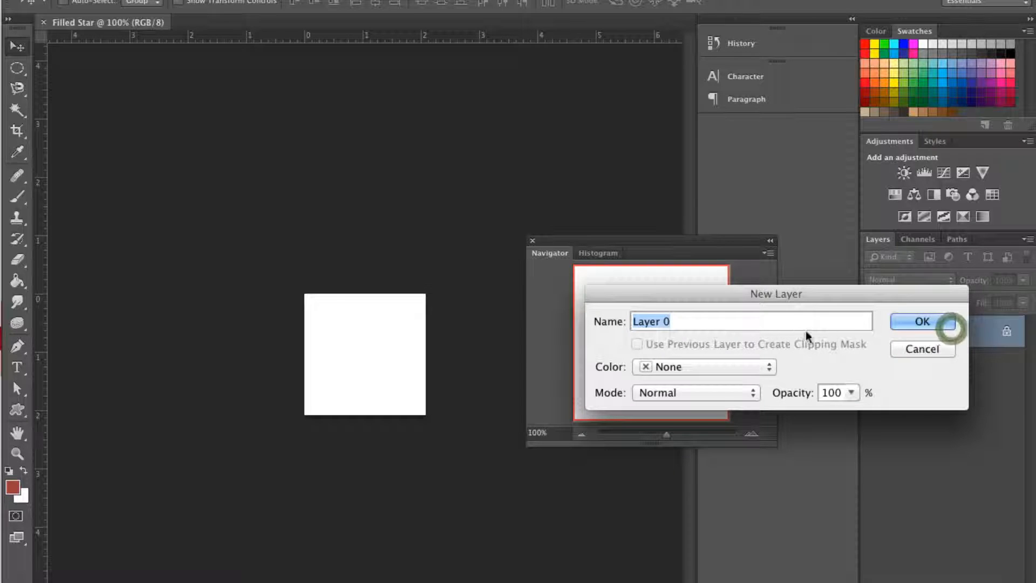
pyautogui.click(923, 321)
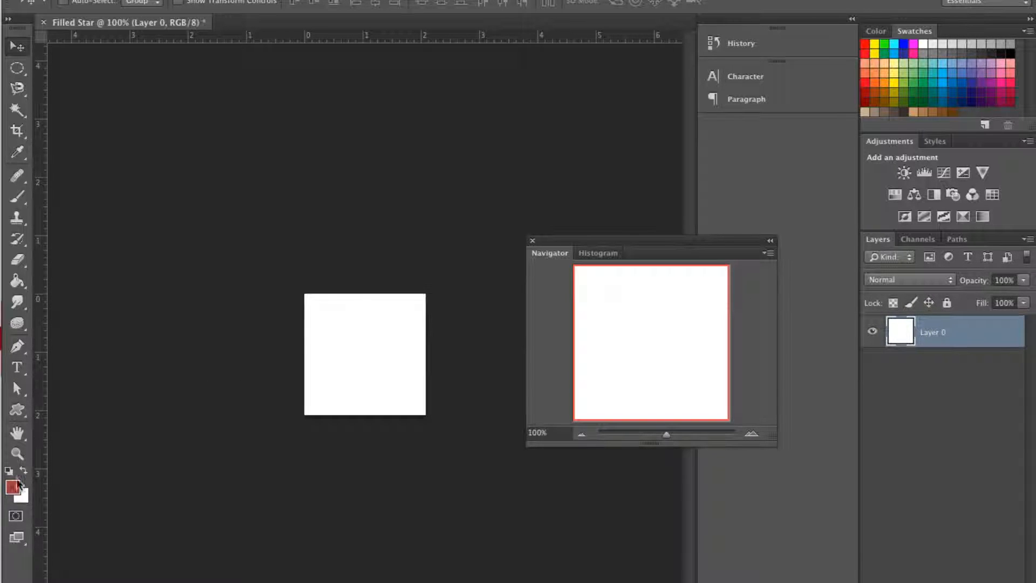
pyautogui.click(21, 279)
pyautogui.click(355, 322)
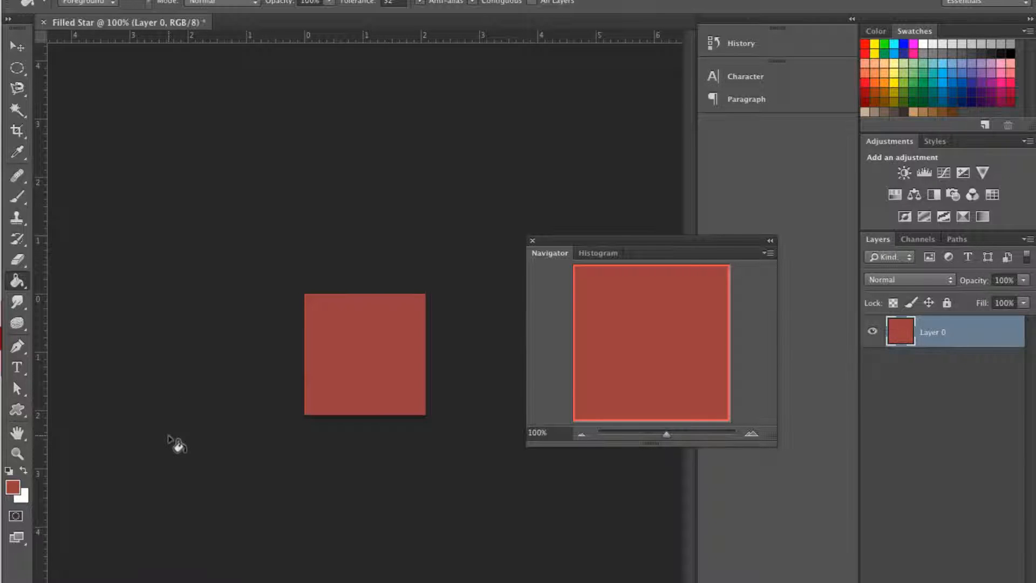
# Cycle through the Gradient, Paint Bucket and 3D Material Drop tools, and view the foreground color picker without changing the color
pyautogui.click(25, 285)
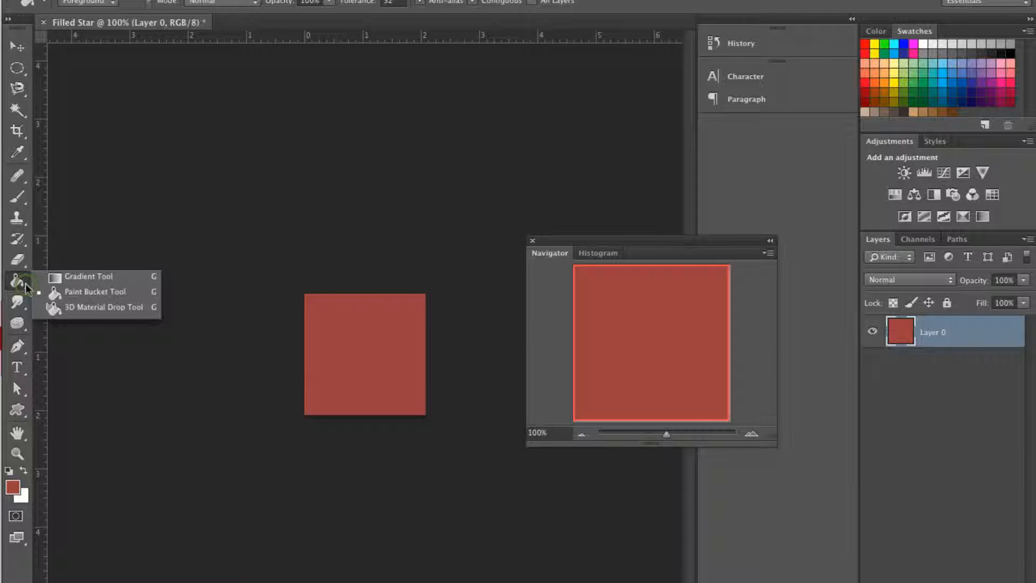
pyautogui.click(93, 281)
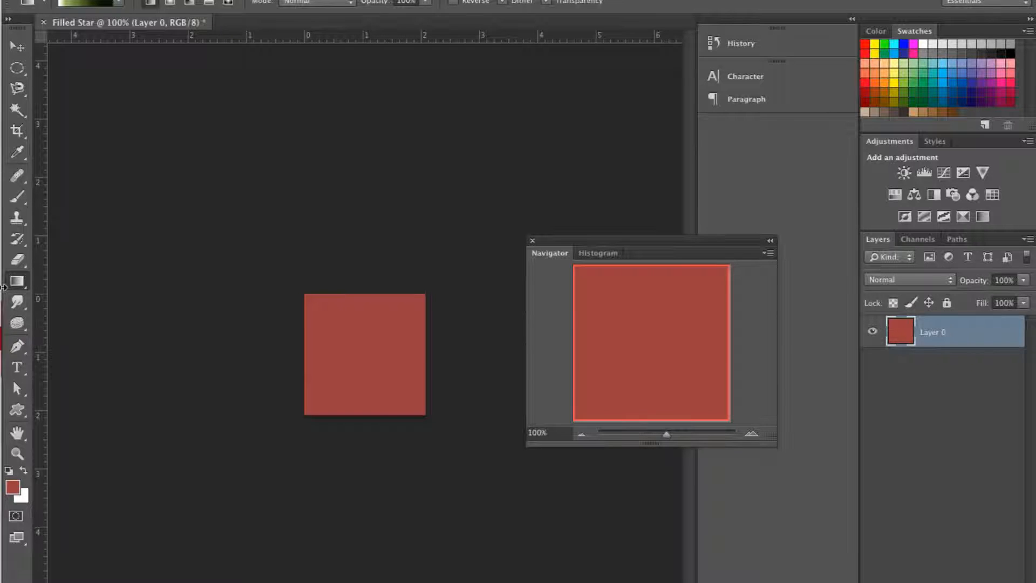
pyautogui.press('g')
pyautogui.hotkey('shift', 'g')
pyautogui.hotkey('shift', 'g')
pyautogui.hotkey('shift', 'g')
pyautogui.hotkey('shift', 'g')
pyautogui.hotkey('shift', 'g')
pyautogui.hotkey('shift', 'g')
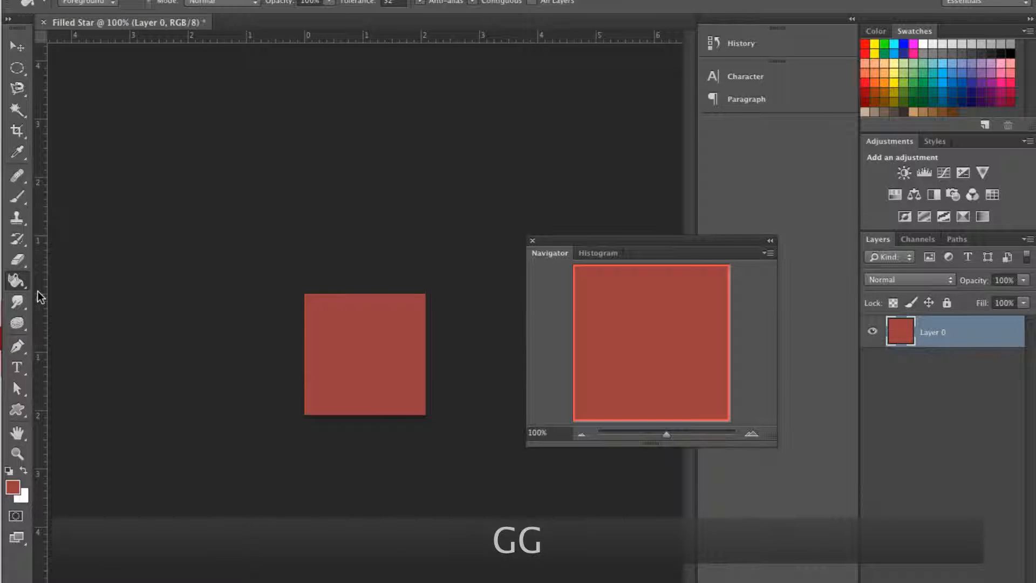
pyautogui.hotkey('shift', 'g')
pyautogui.hotkey('shift', 'g')
pyautogui.hotkey('shift', 'g')
pyautogui.hotkey('shift', 'g')
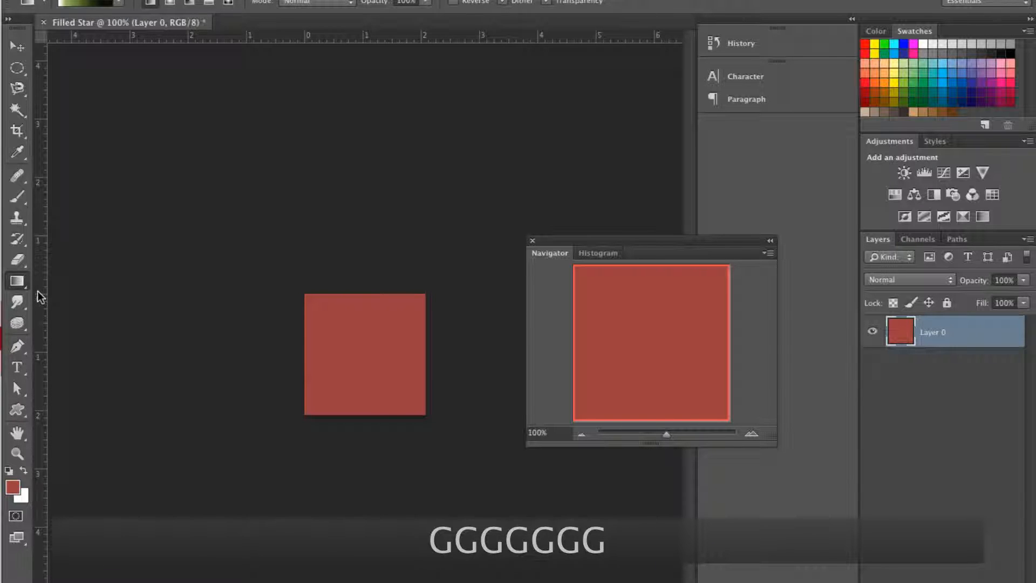
pyautogui.hotkey('shift', 'g')
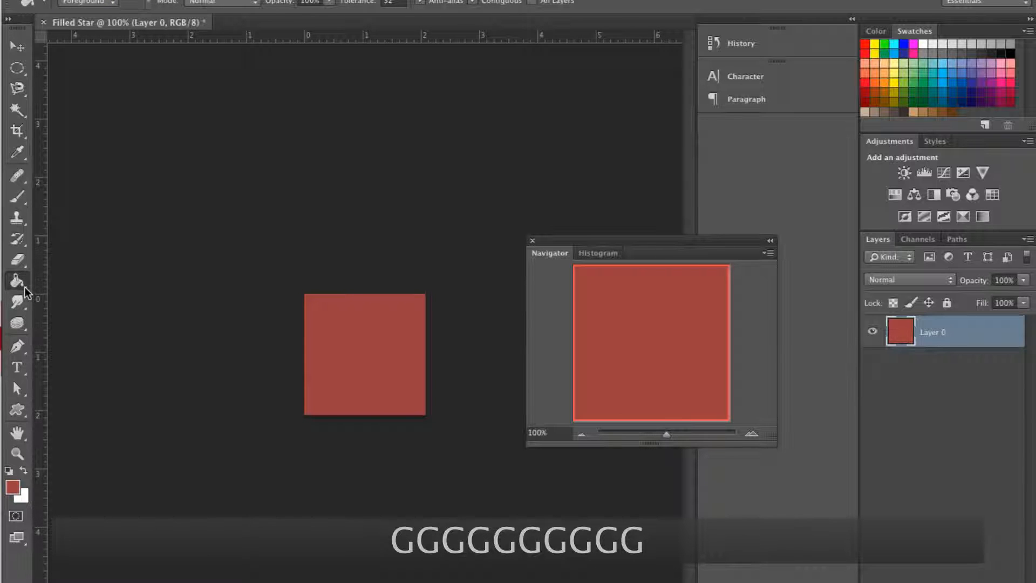
pyautogui.click(25, 287)
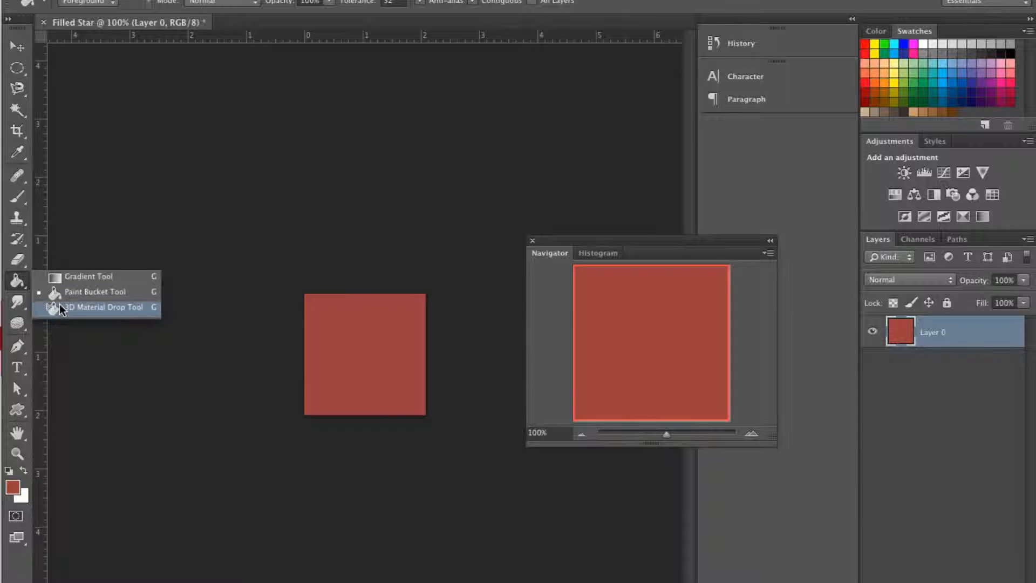
pyautogui.click(9, 285)
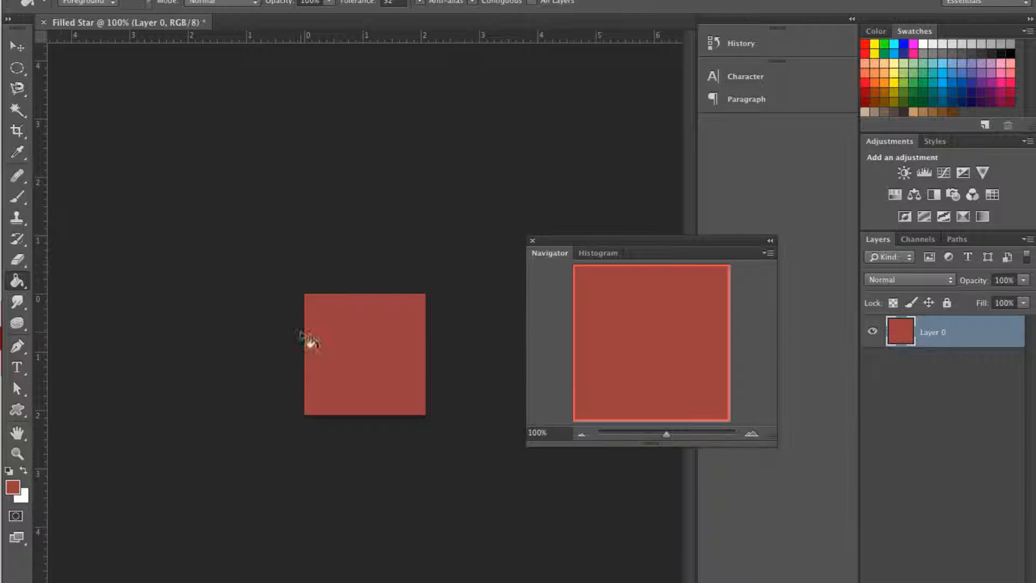
pyautogui.click(15, 491)
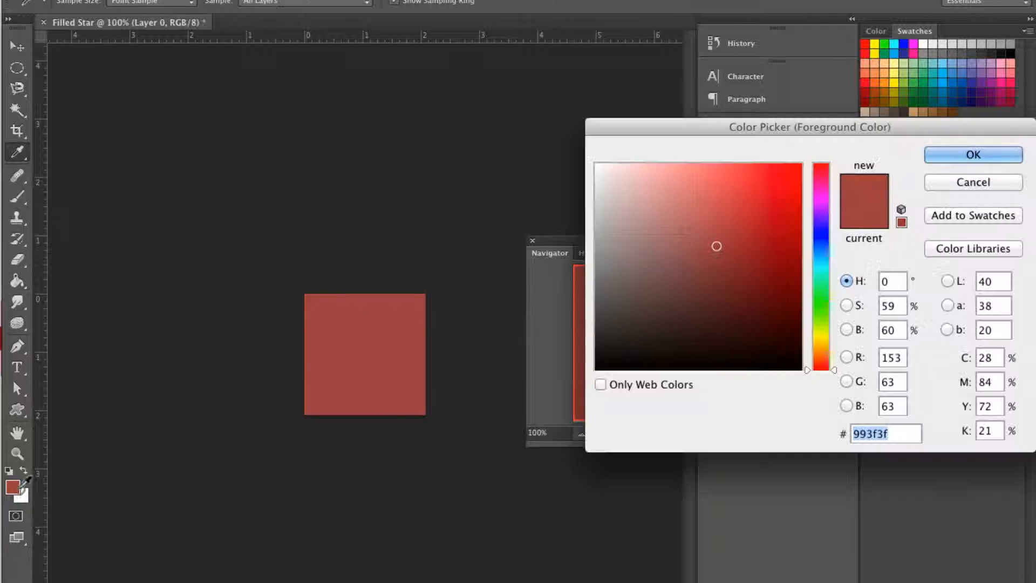
pyautogui.click(950, 183)
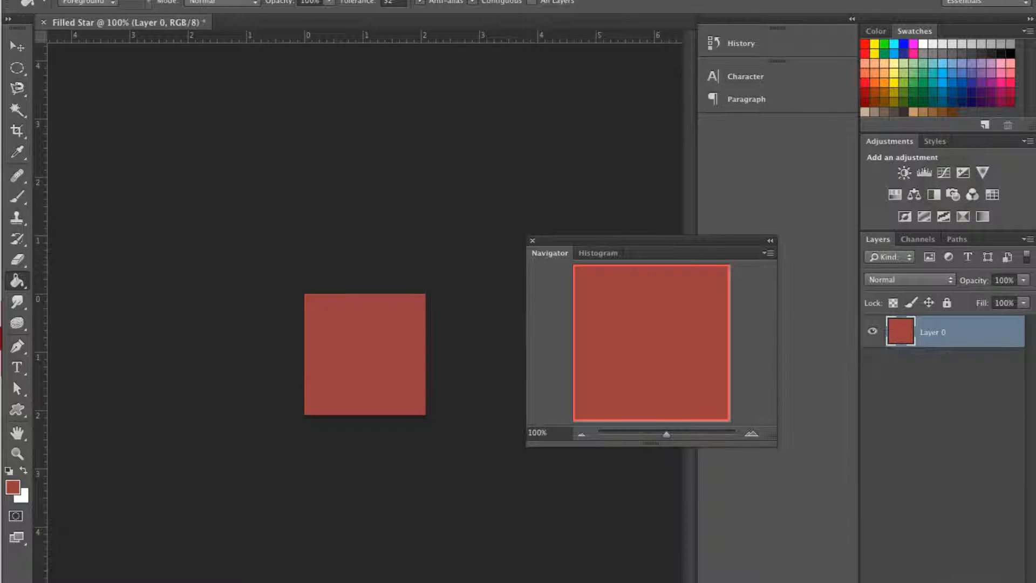
# Hide the red layer beneath a new empty layer, and undo adding the empty layer
pyautogui.press('alt+shift+super+n')
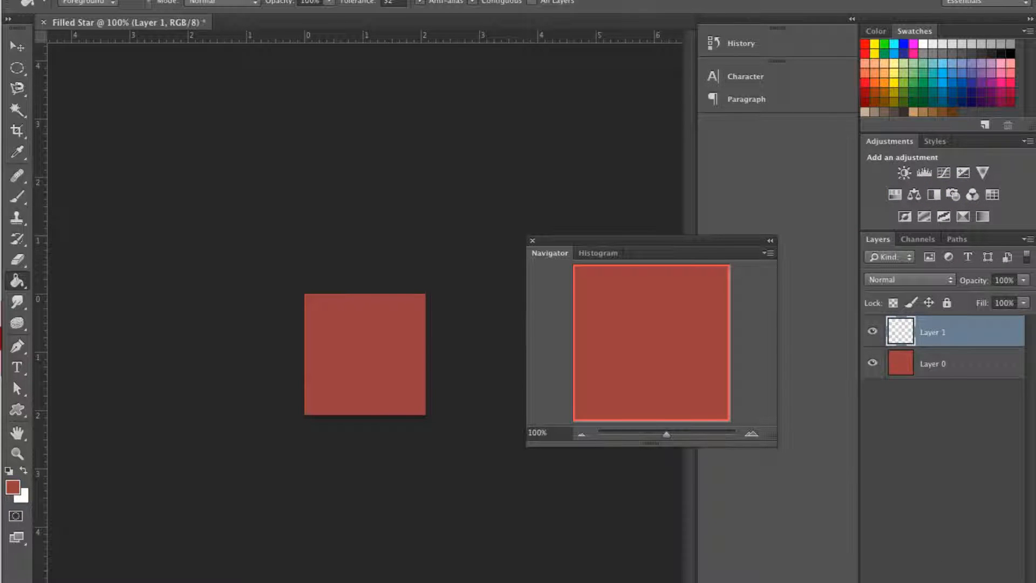
pyautogui.click(873, 363)
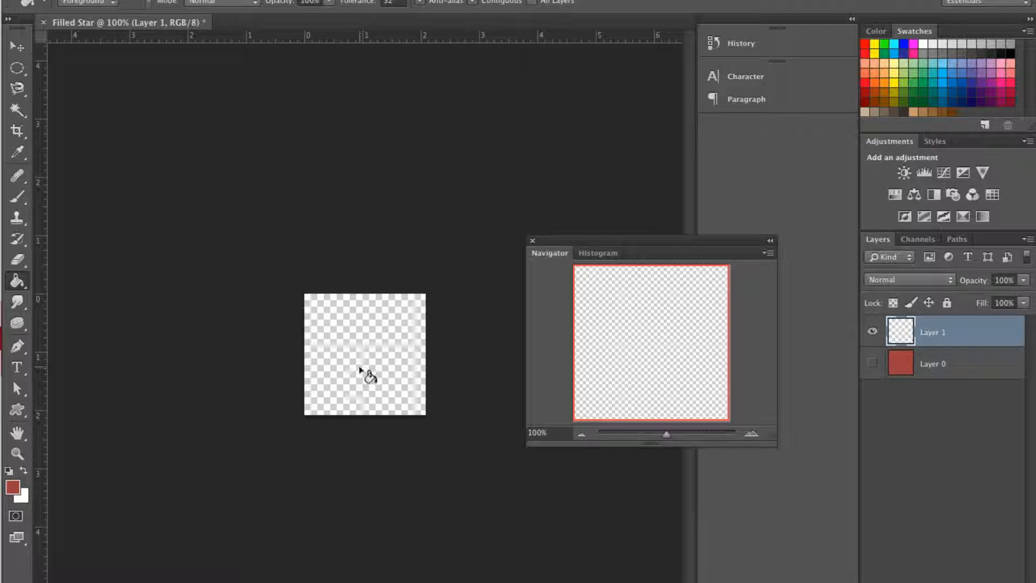
pyautogui.press('super+z')
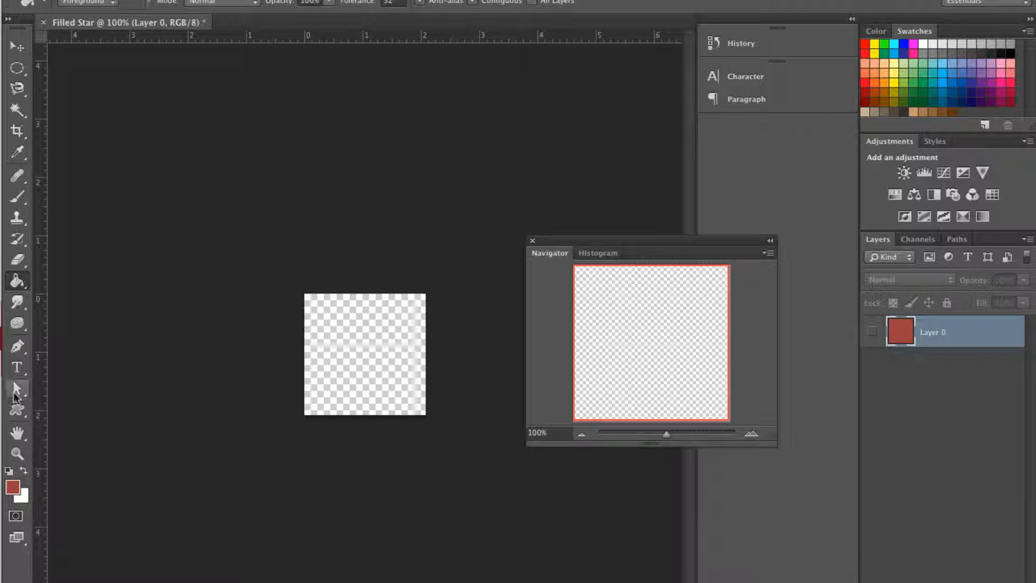
# Select the Rectangle tool and cycle through the shape tools until the Custom Shape tool is active
pyautogui.click(26, 411)
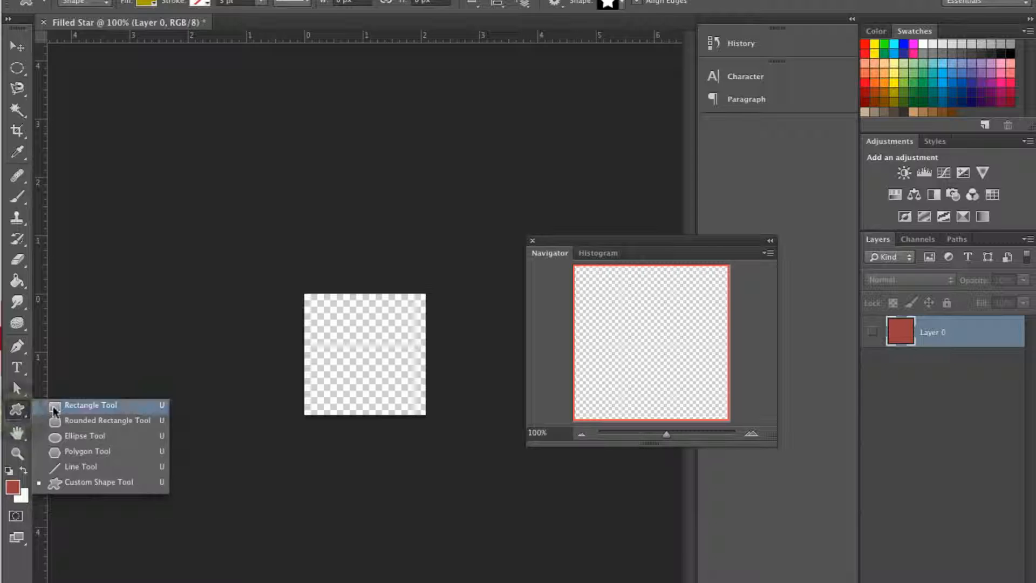
pyautogui.click(87, 405)
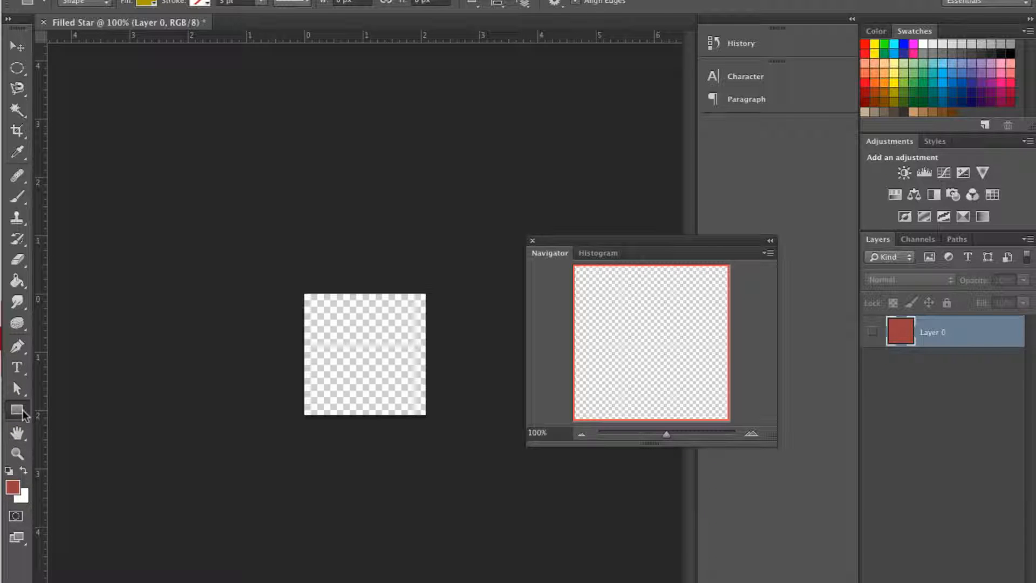
pyautogui.press('u')
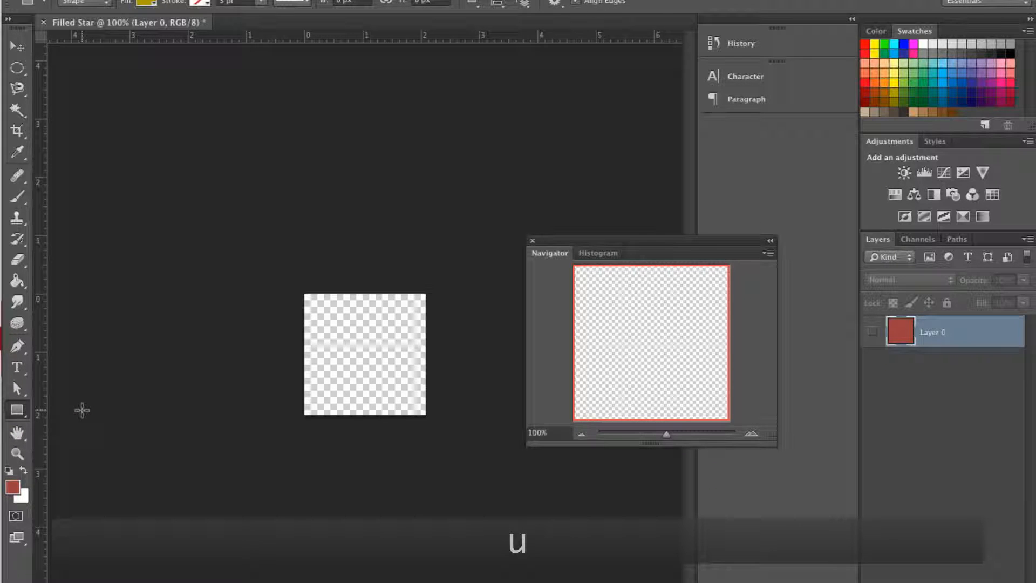
pyautogui.hotkey('shift', 'u')
pyautogui.hotkey('shift', 'u')
pyautogui.hotkey('shift', 'u')
pyautogui.hotkey('shift', 'u')
pyautogui.hotkey('shift', 'u')
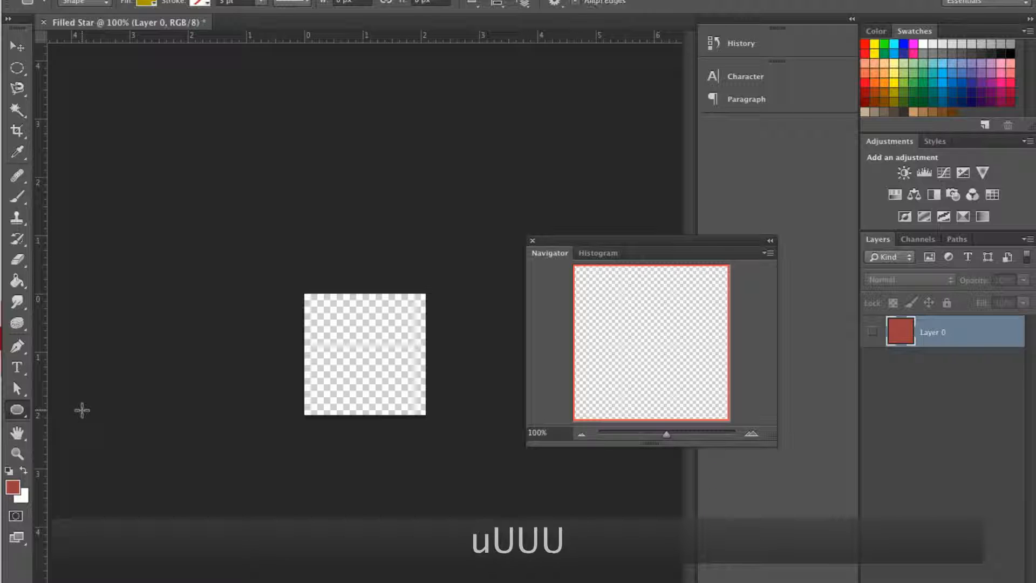
pyautogui.hotkey('shift', 'u')
pyautogui.hotkey('shift', 'u')
pyautogui.hotkey('shift', 'u')
pyautogui.hotkey('shift', 'u')
pyautogui.hotkey('shift', 'u')
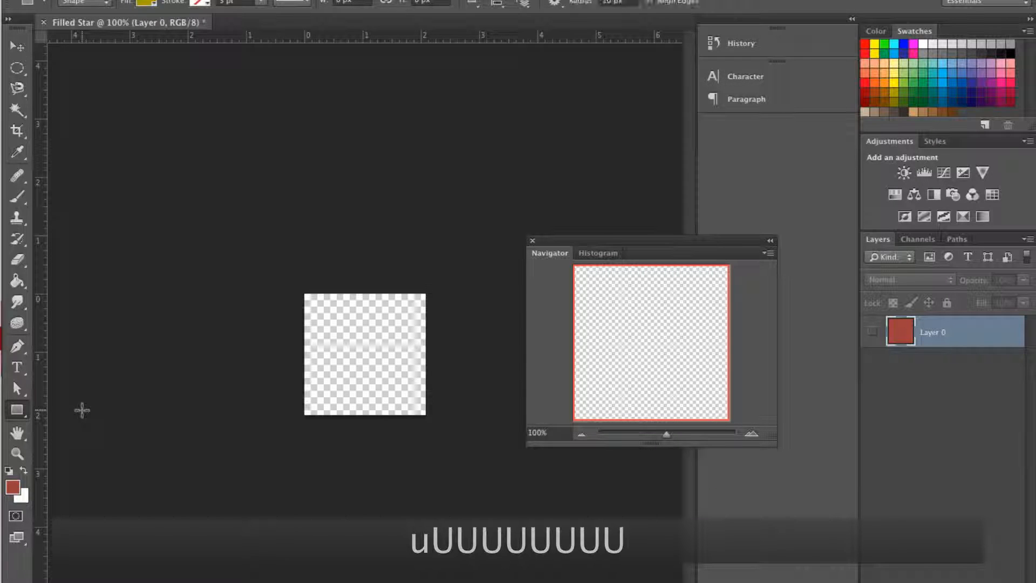
pyautogui.hotkey('shift', 'u')
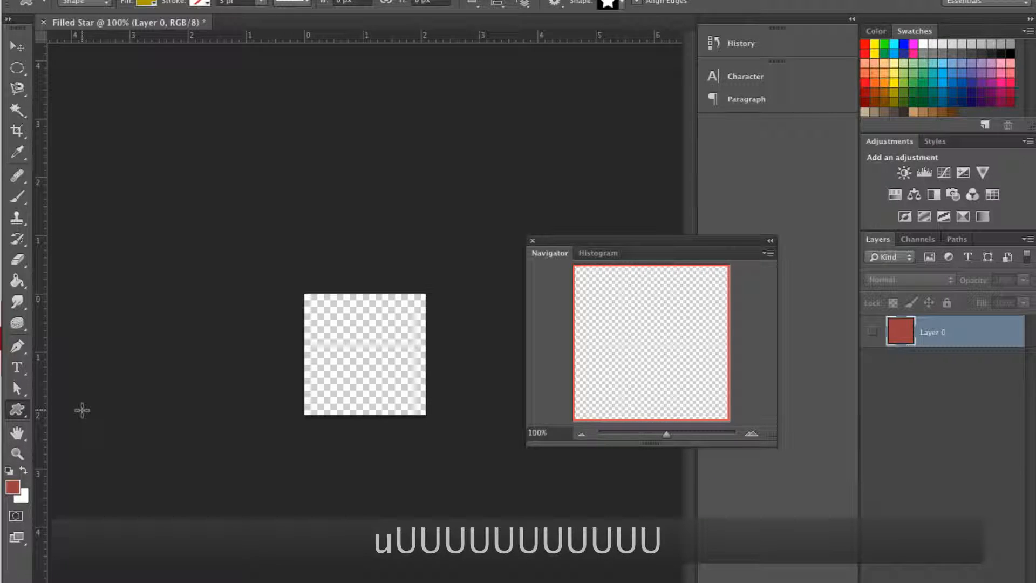
# Activate the Custom Shape tool and append the Shapes set to the custom shapes
pyautogui.click(18, 411)
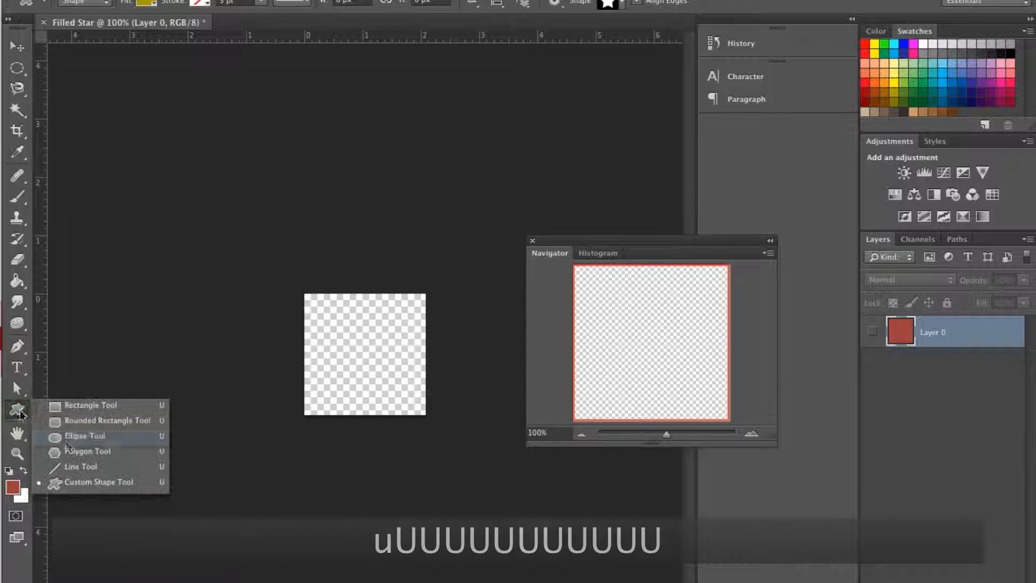
pyautogui.click(92, 484)
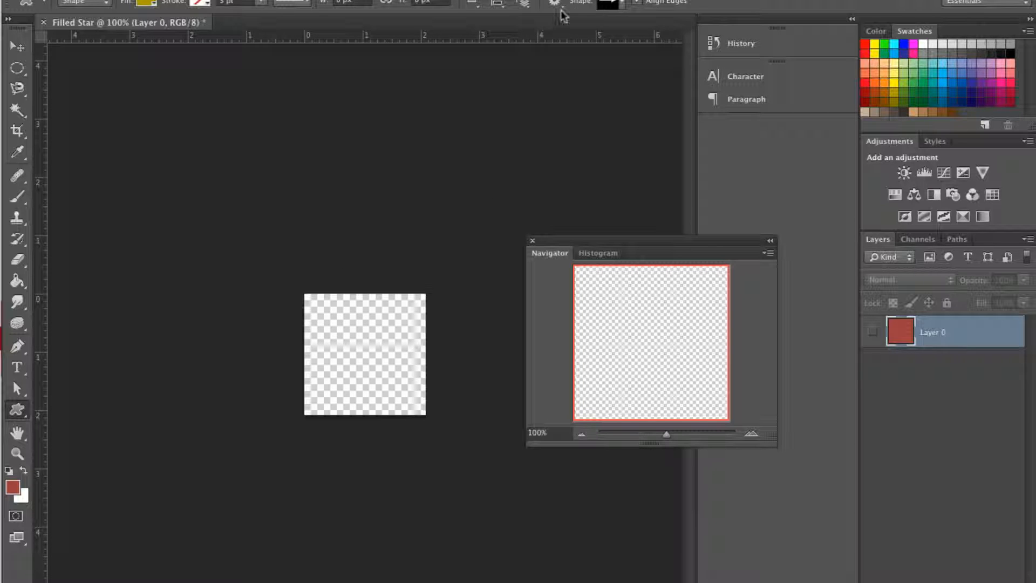
pyautogui.click(625, 6)
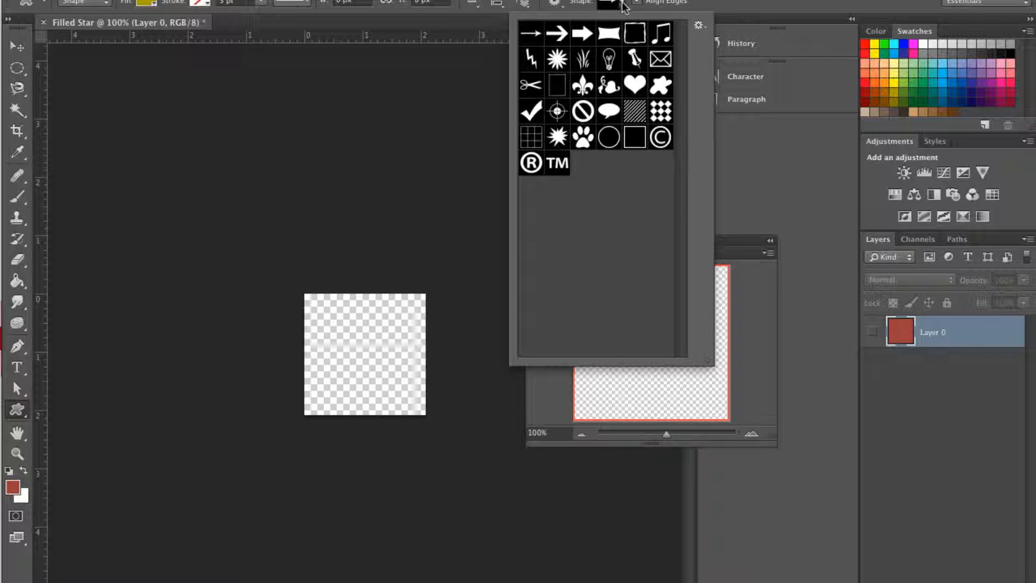
pyautogui.click(700, 27)
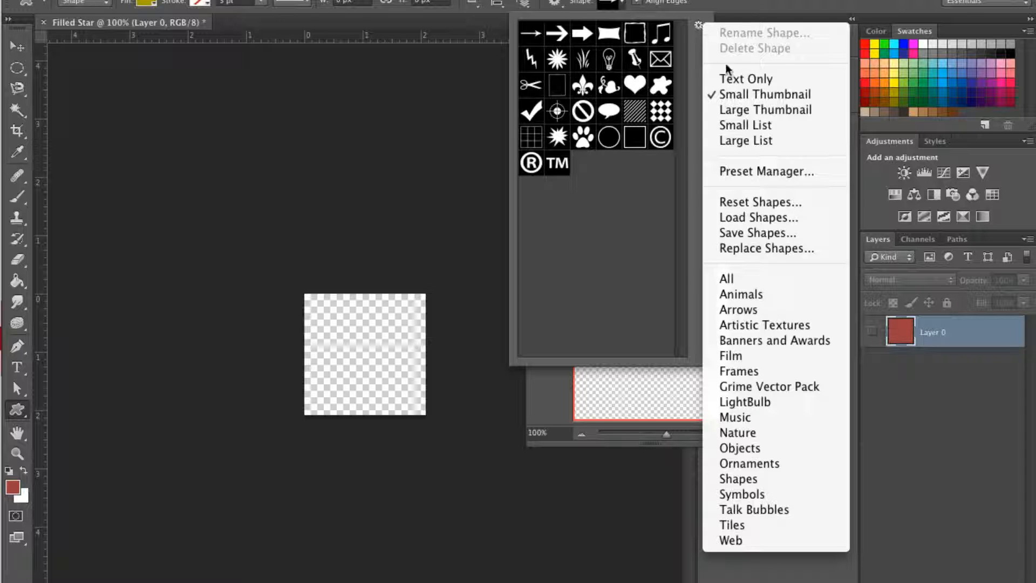
pyautogui.click(753, 479)
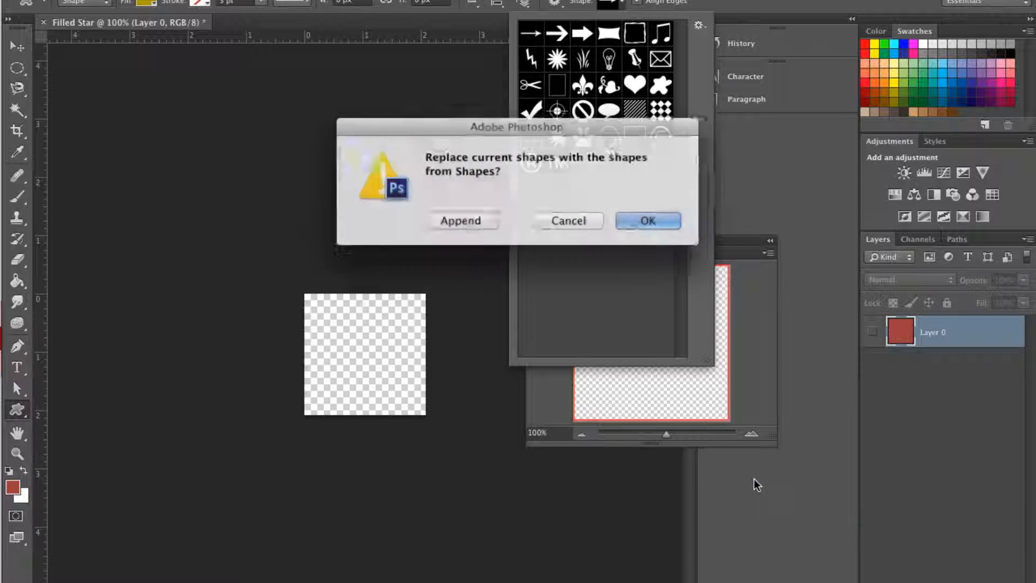
pyautogui.click(477, 220)
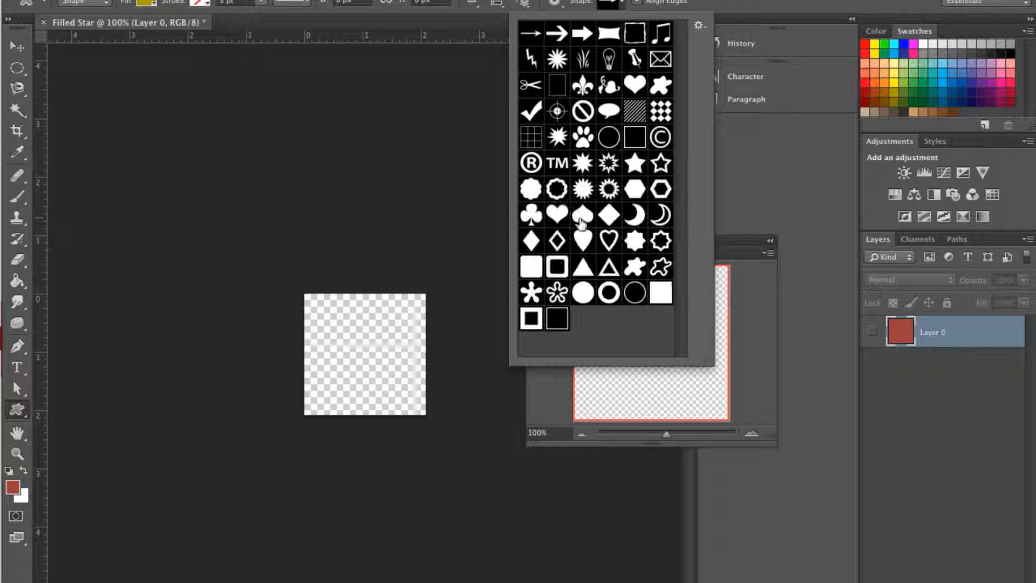
# Choose the filled five-point star shape and draw it about 120 × 117 px near the middle of the canvas
pyautogui.click(638, 167)
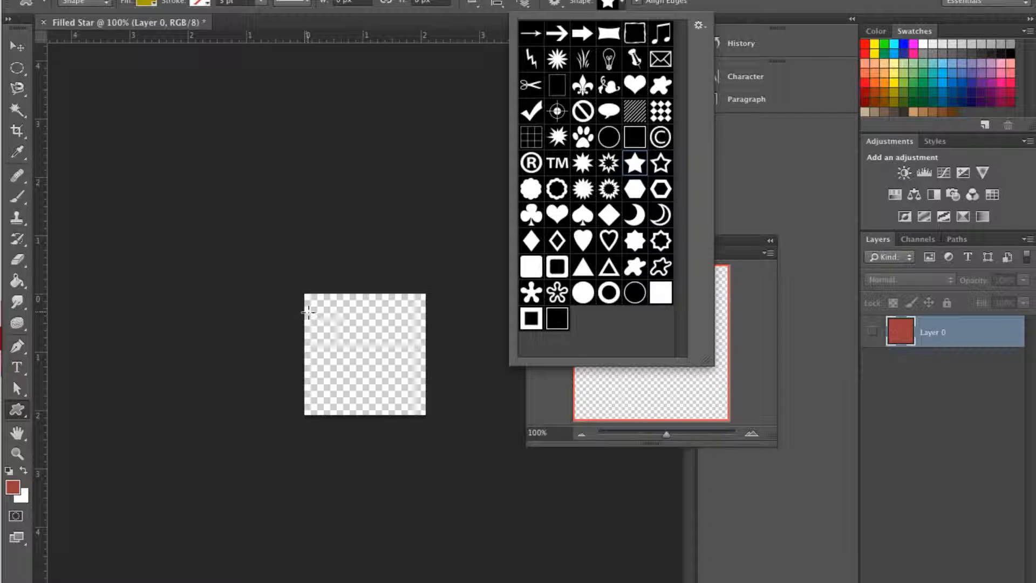
pyautogui.moveTo(322, 321); pyautogui.dragTo(414, 402)
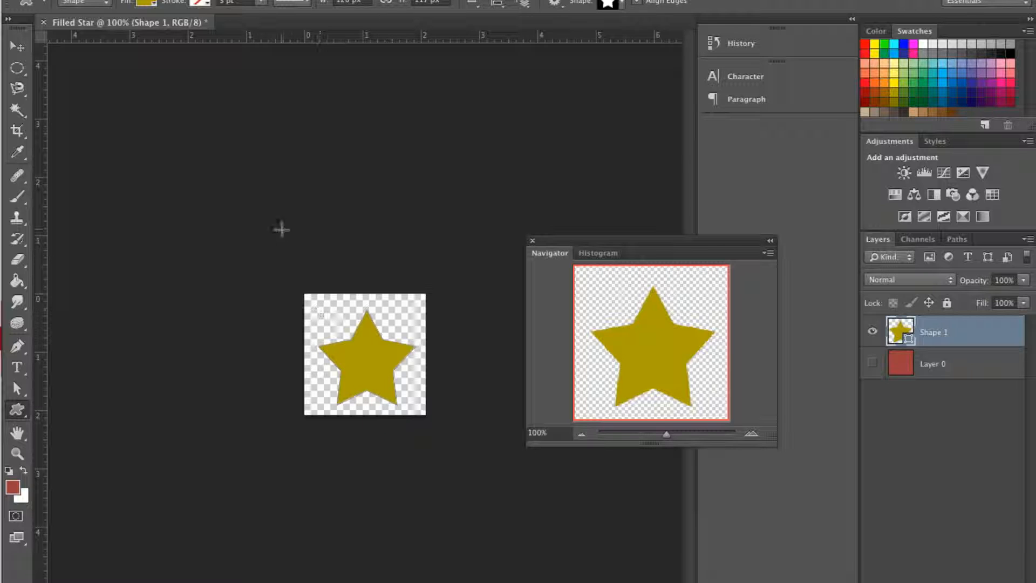
# Try dark blue and pink solid fills on the star, and then no fill
pyautogui.click(147, 5)
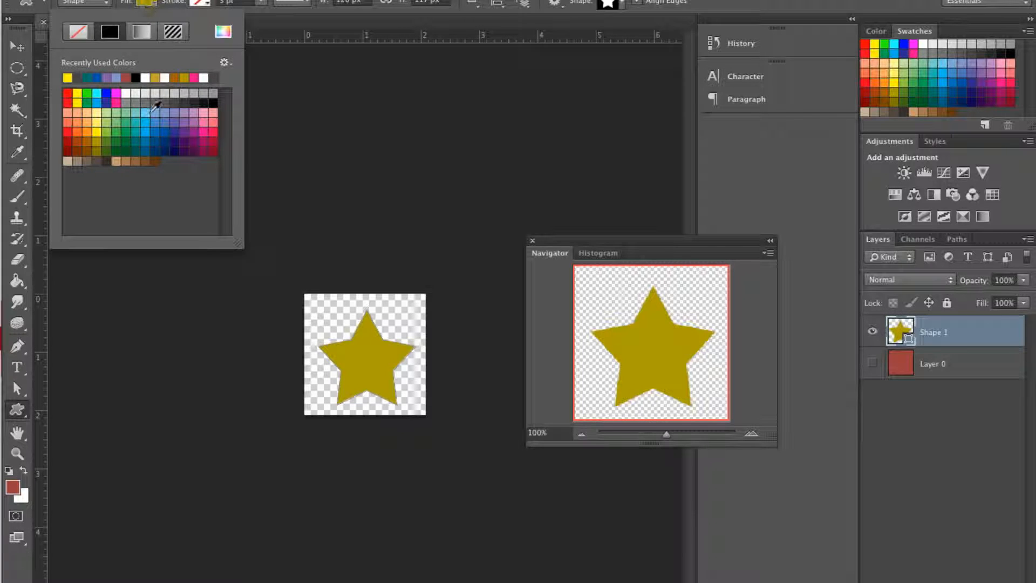
pyautogui.click(164, 132)
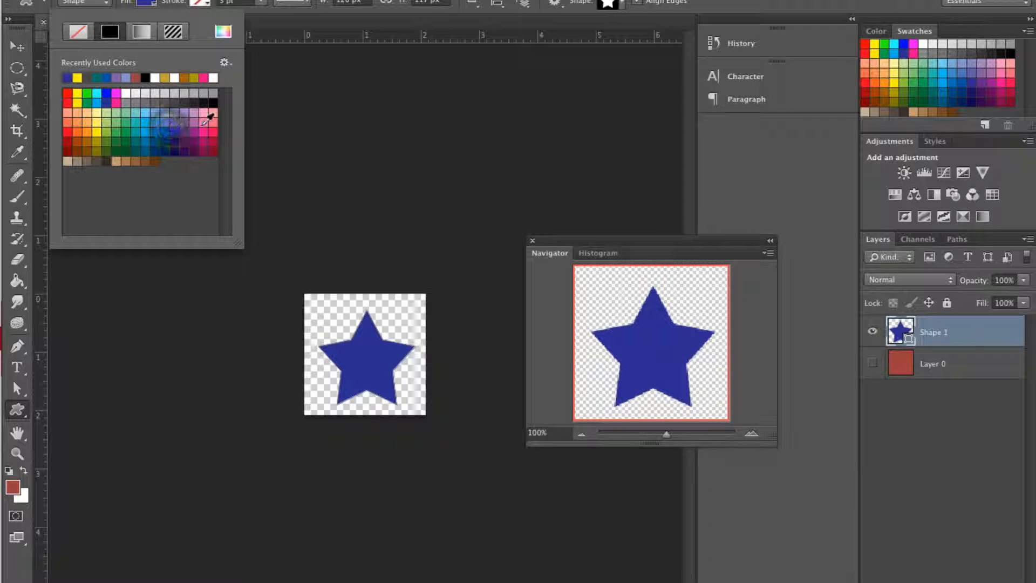
pyautogui.click(204, 122)
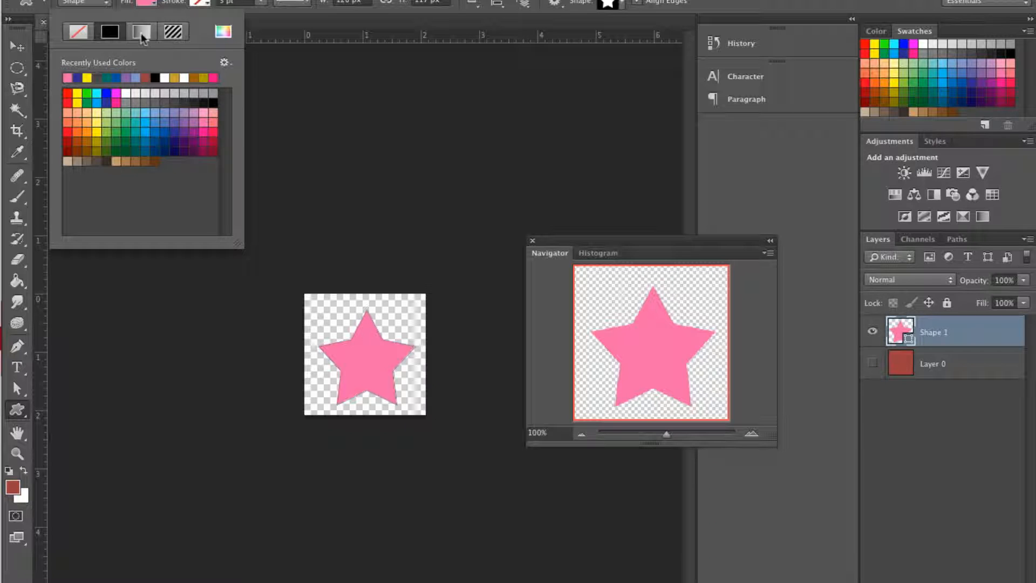
pyautogui.click(83, 35)
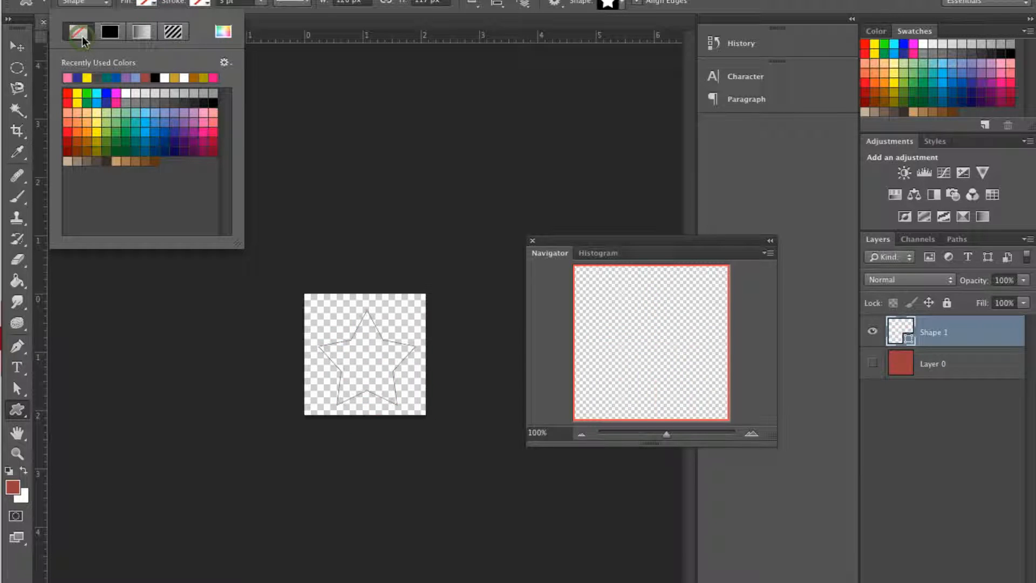
# Try gradient fills on the star: silver, blue and white, transparent rainbow, and stepped gray
pyautogui.click(137, 33)
pyautogui.click(128, 88)
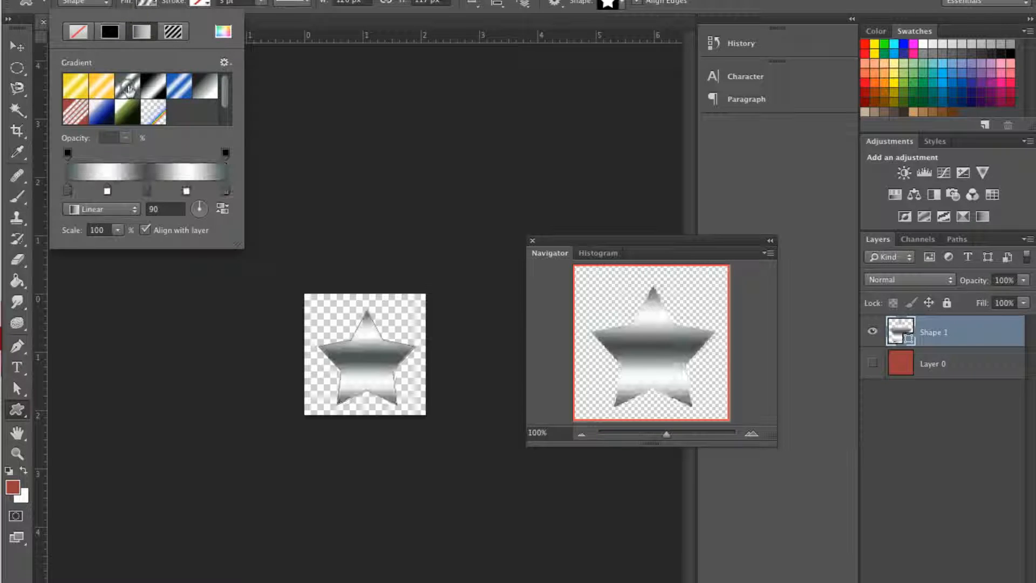
pyautogui.click(79, 36)
pyautogui.click(141, 32)
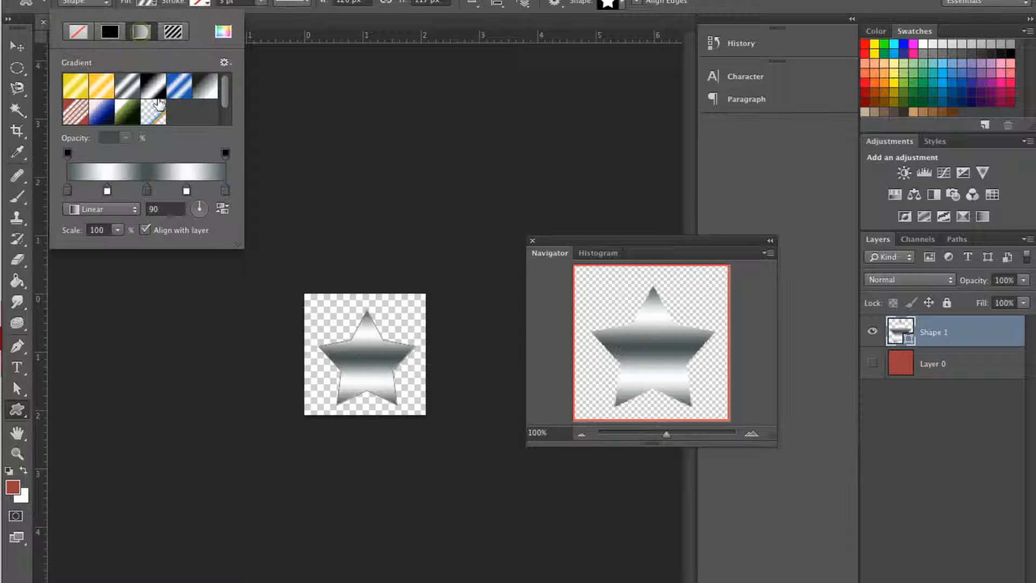
pyautogui.click(178, 87)
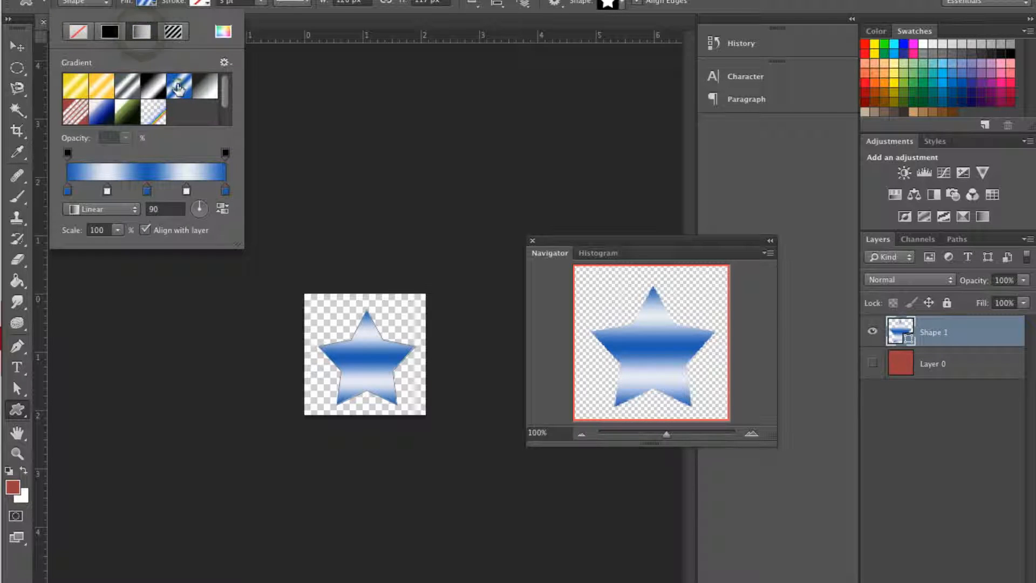
pyautogui.click(133, 93)
pyautogui.click(156, 117)
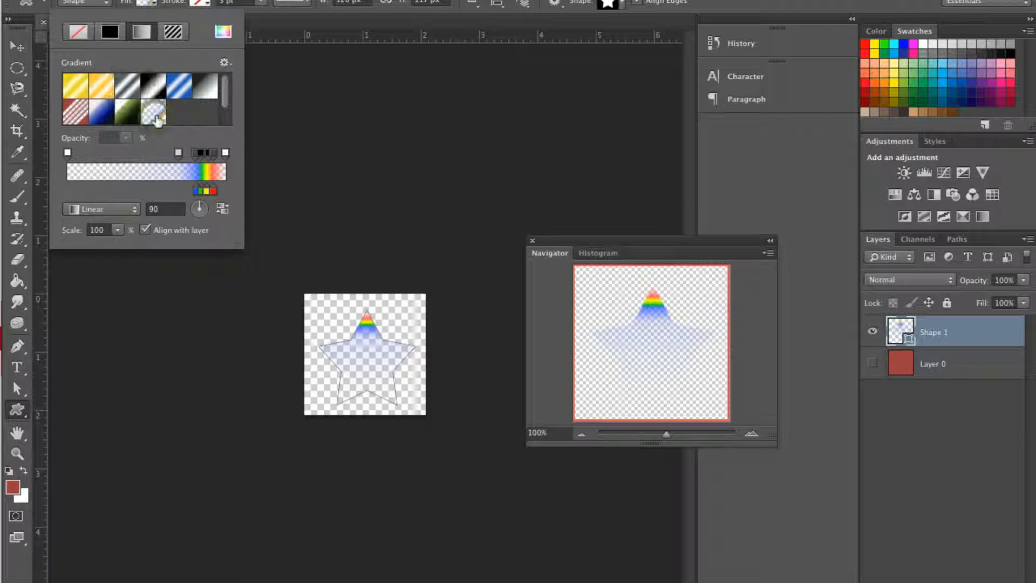
pyautogui.click(205, 86)
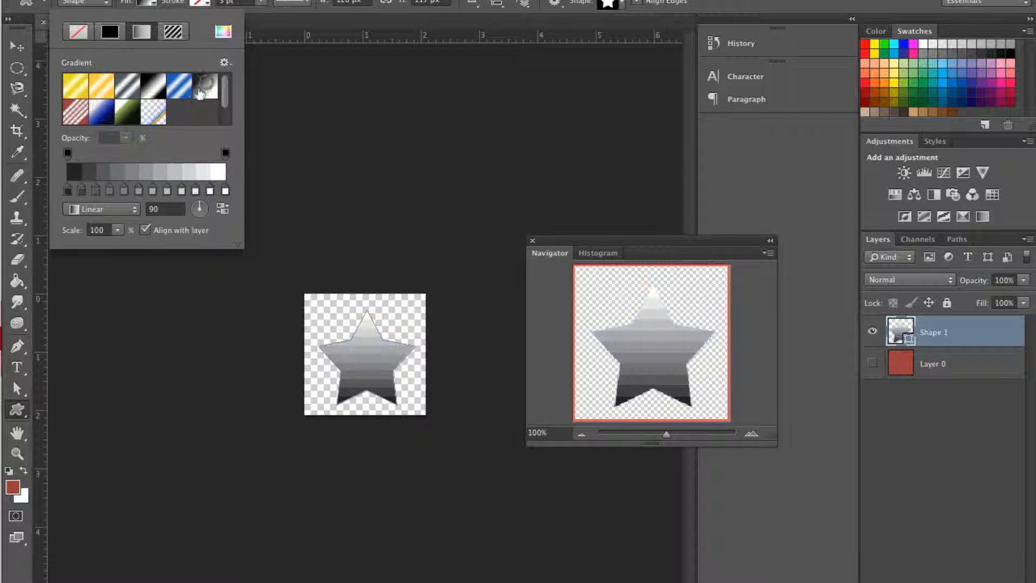
# Try the red rock and light gray stone patterns as the star's fill, and apply the multicolored tie-dye pattern
pyautogui.click(174, 32)
pyautogui.click(161, 113)
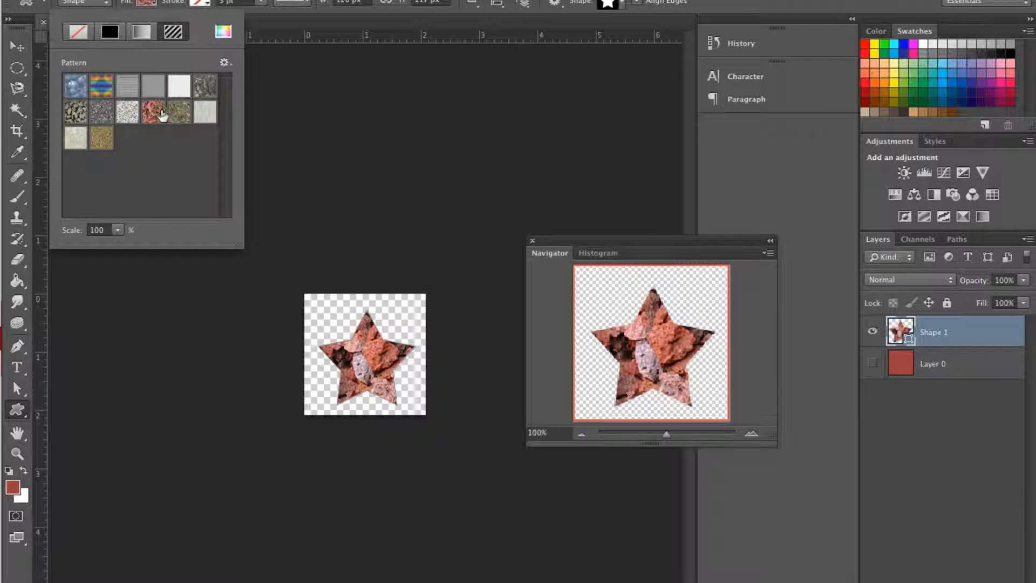
pyautogui.click(195, 116)
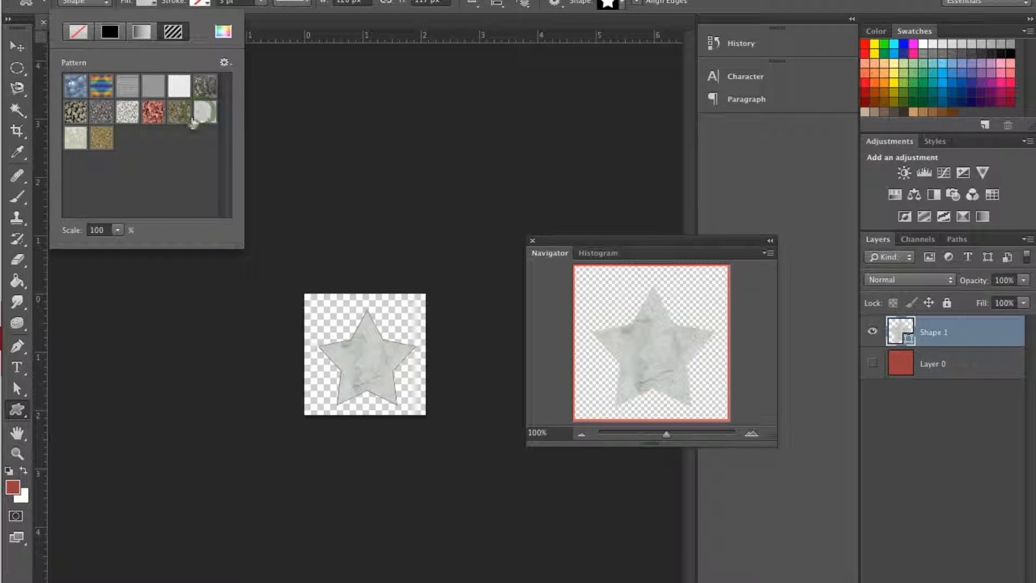
pyautogui.click(225, 63)
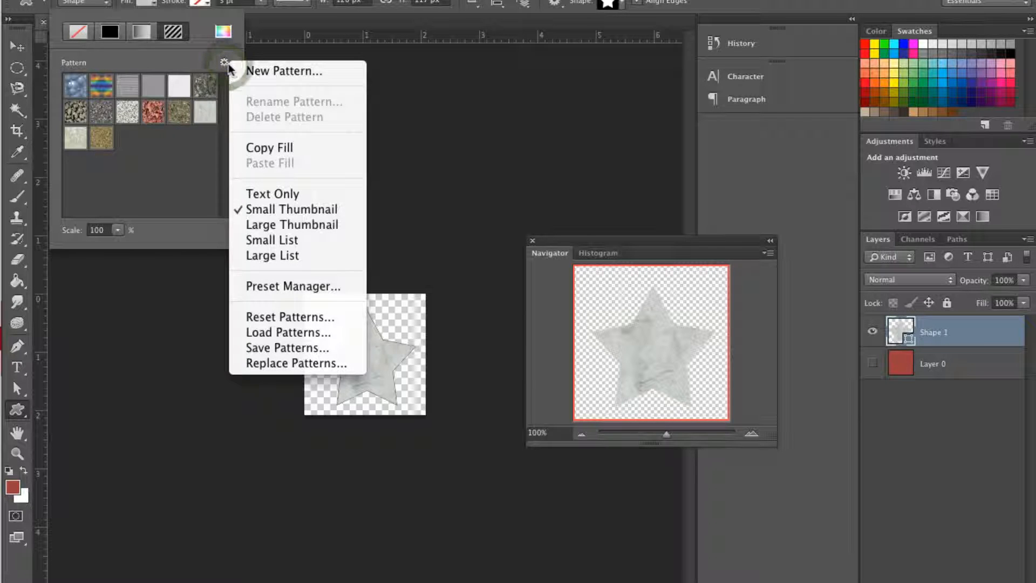
pyautogui.click(176, 128)
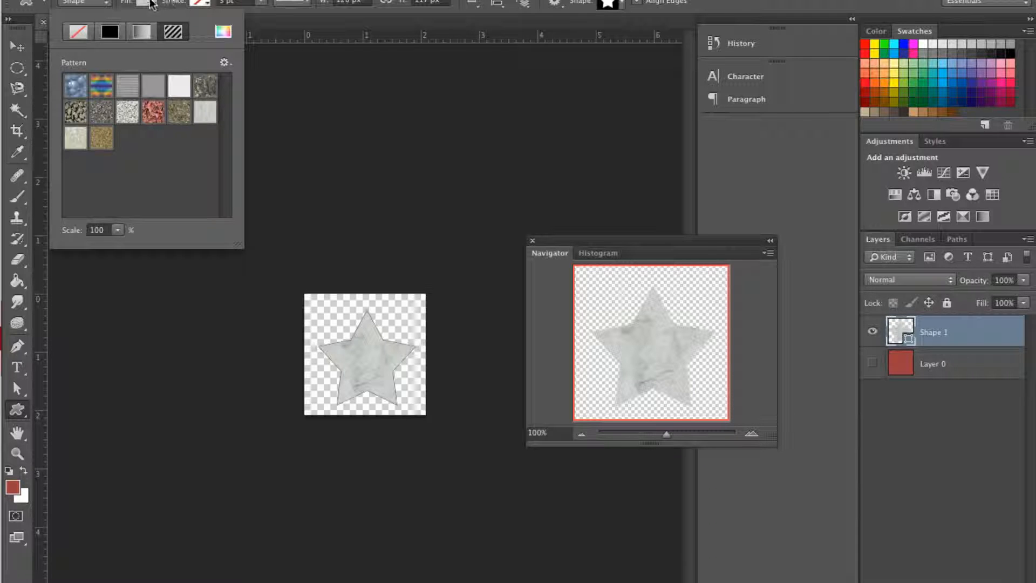
pyautogui.click(151, 6)
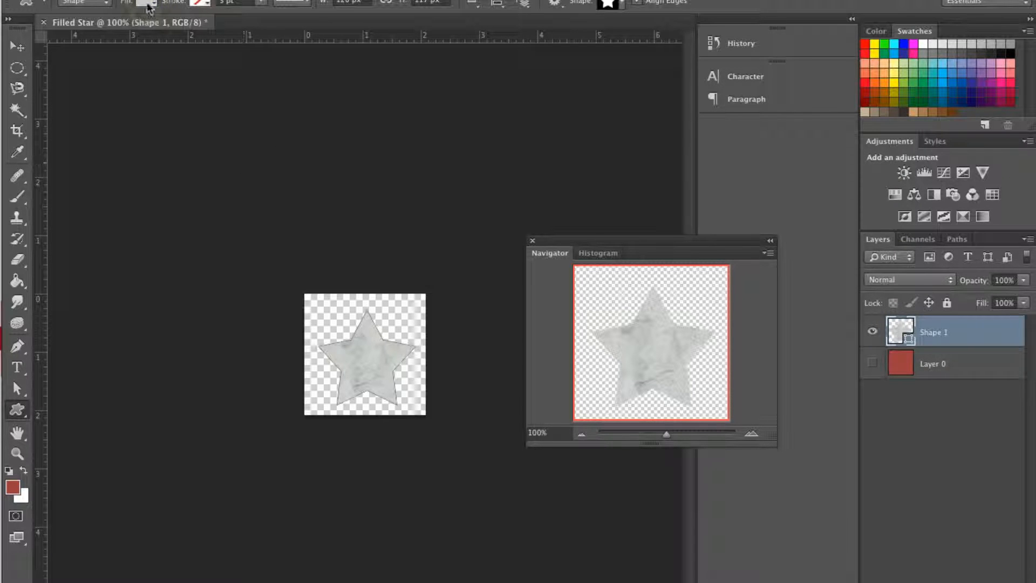
pyautogui.click(146, 4)
pyautogui.click(102, 82)
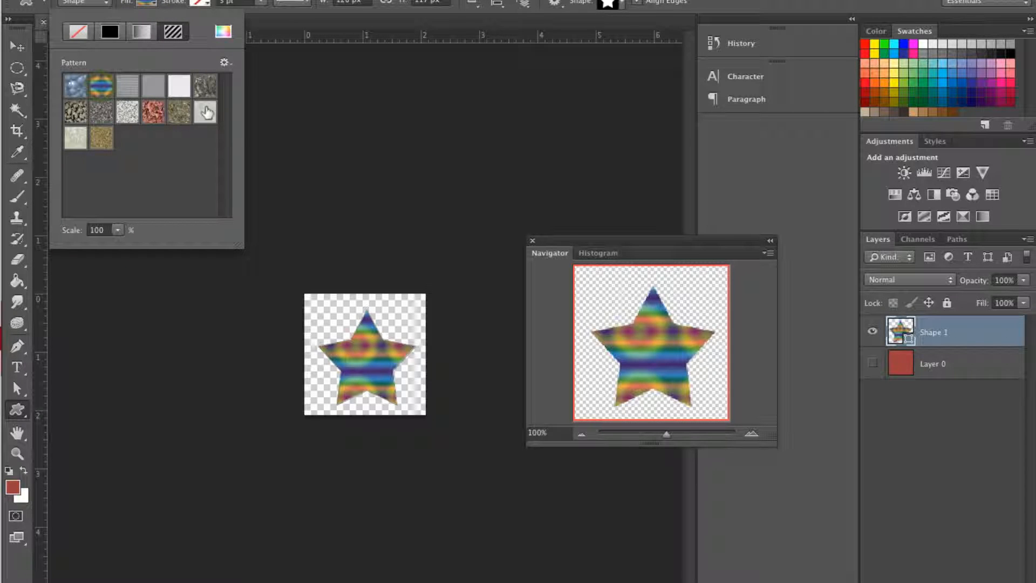
pyautogui.click(152, 4)
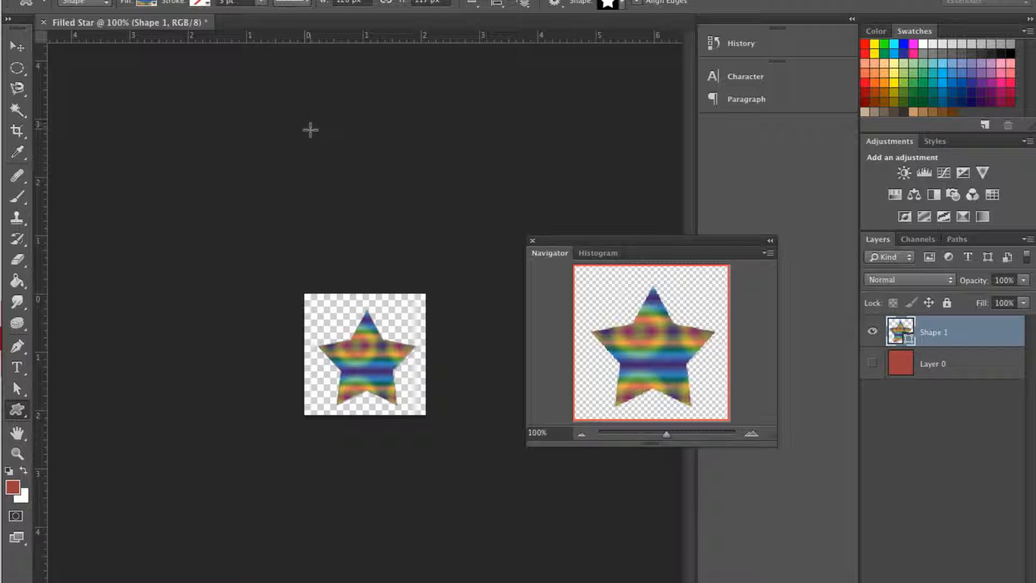
# Save a copy of the star image as Filled Star.gif in CompuServe GIF format, in the 3a lesson1 folder
pyautogui.click(126, 0)
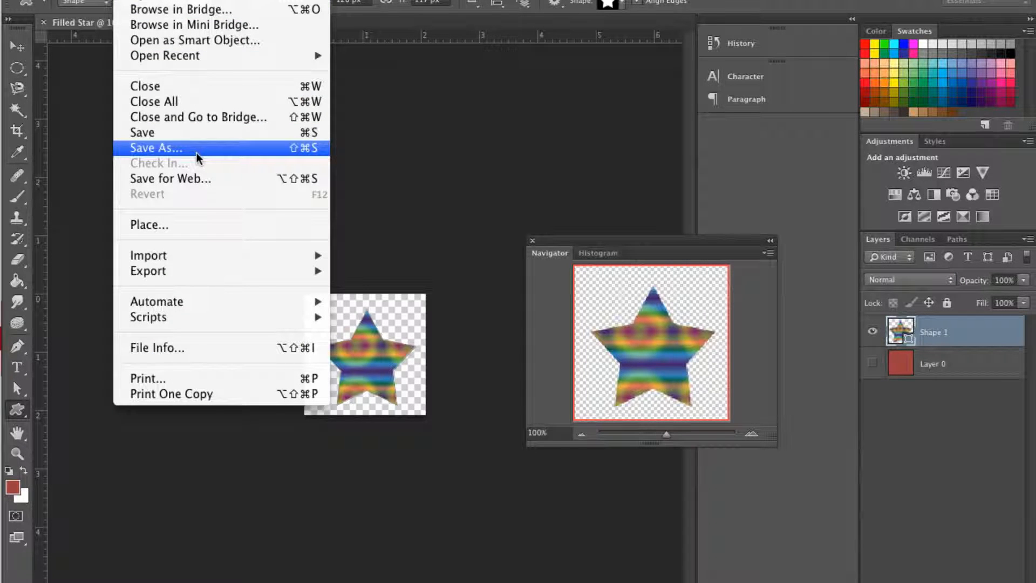
pyautogui.click(195, 152)
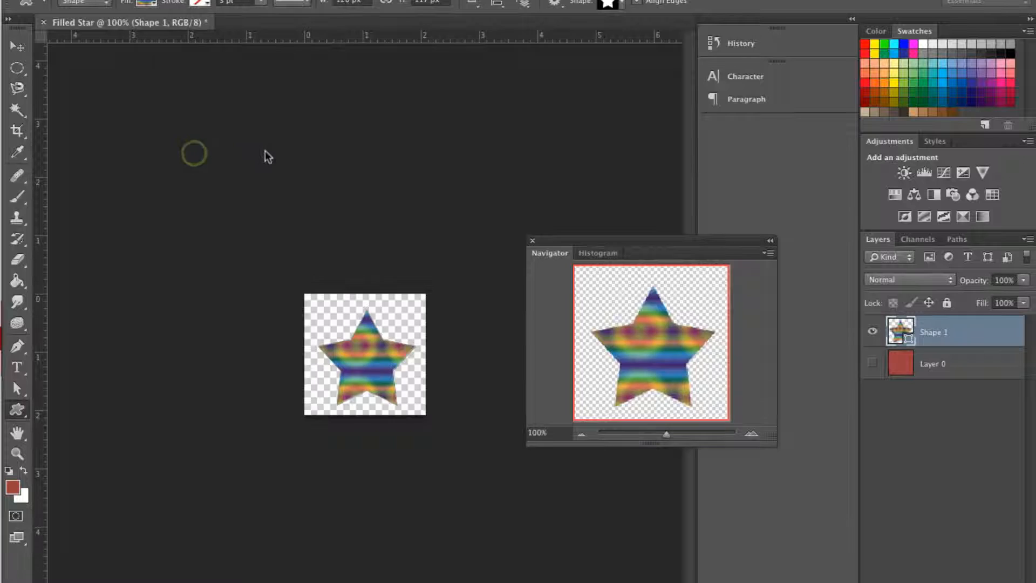
pyautogui.moveTo(460, 46); pyautogui.dragTo(303, 72)
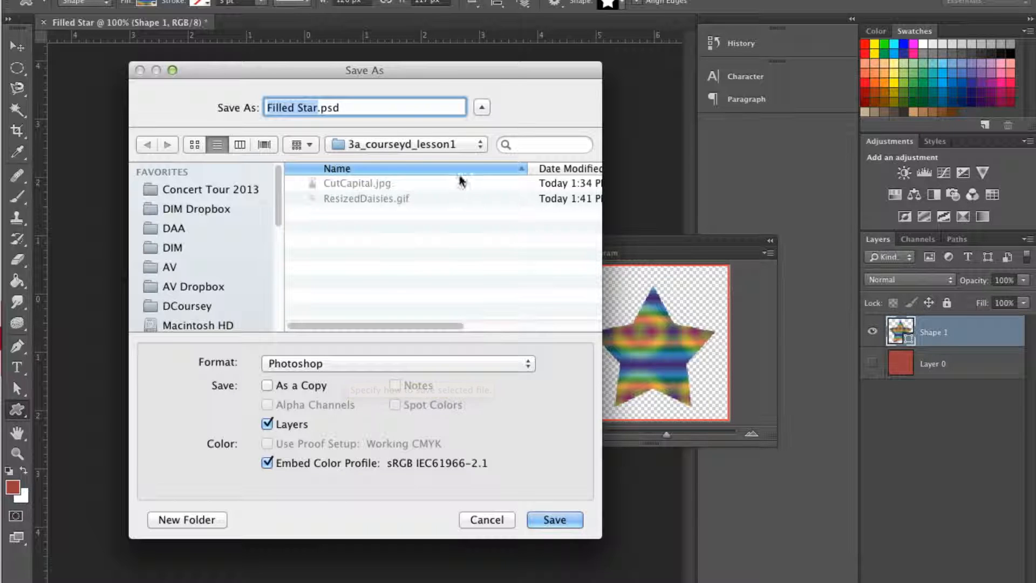
pyautogui.click(481, 108)
pyautogui.click(482, 108)
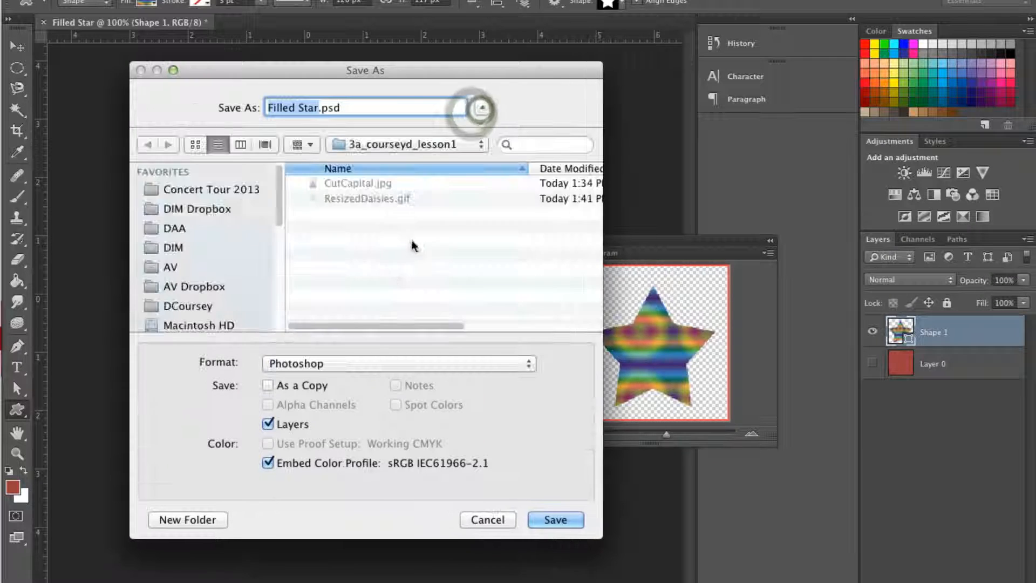
pyautogui.click(346, 363)
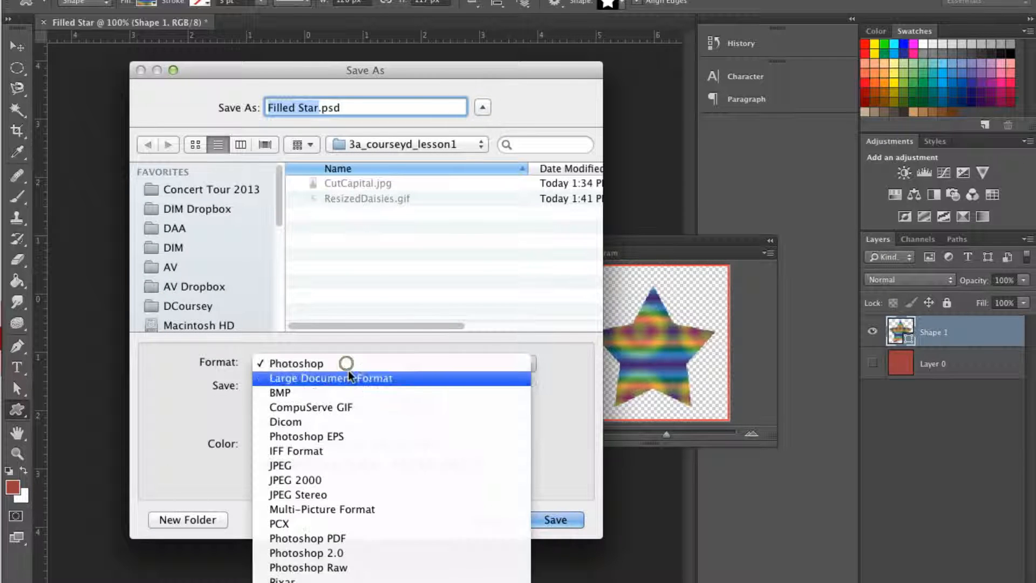
pyautogui.click(321, 407)
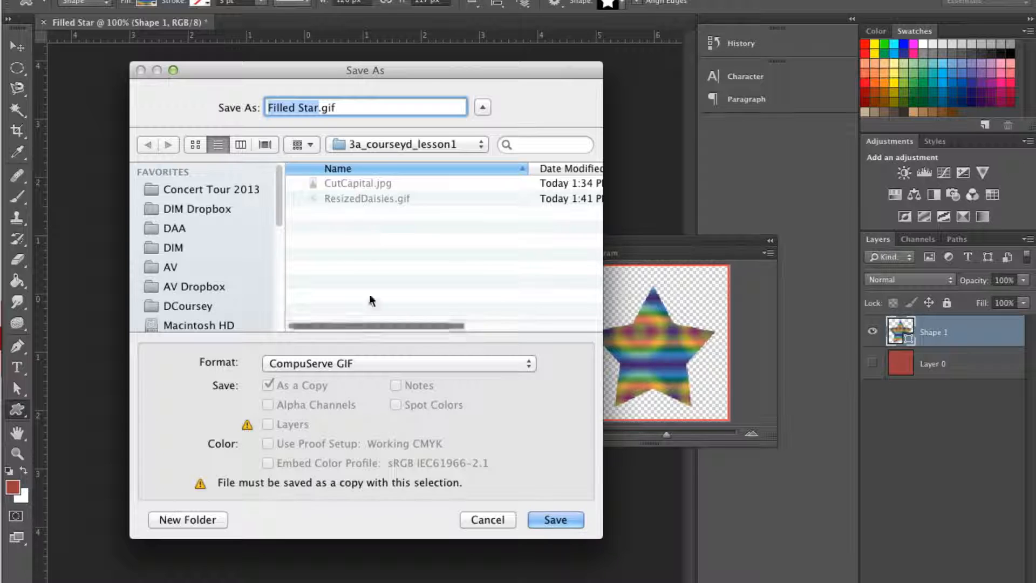
pyautogui.click(383, 146)
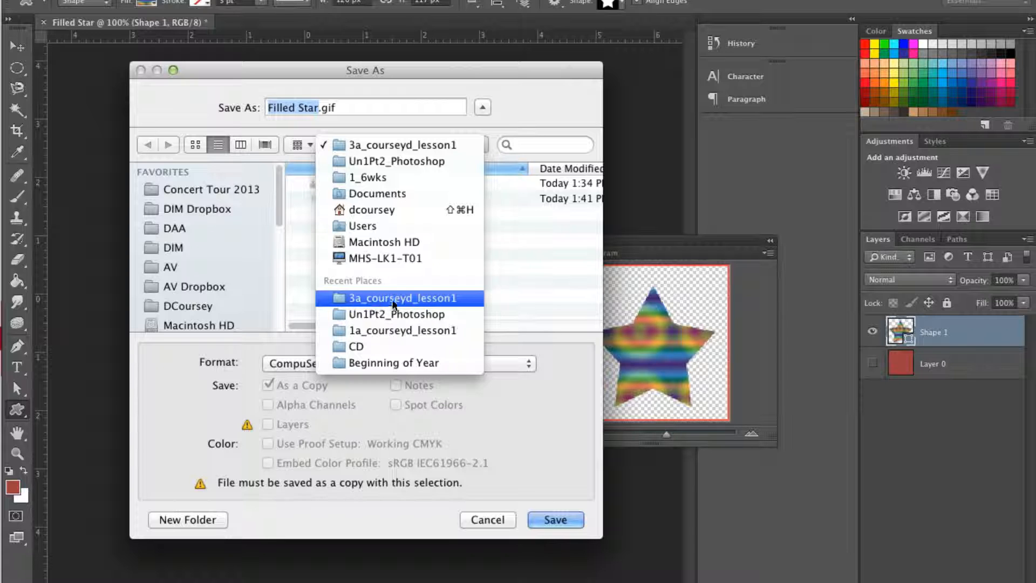
pyautogui.click(426, 299)
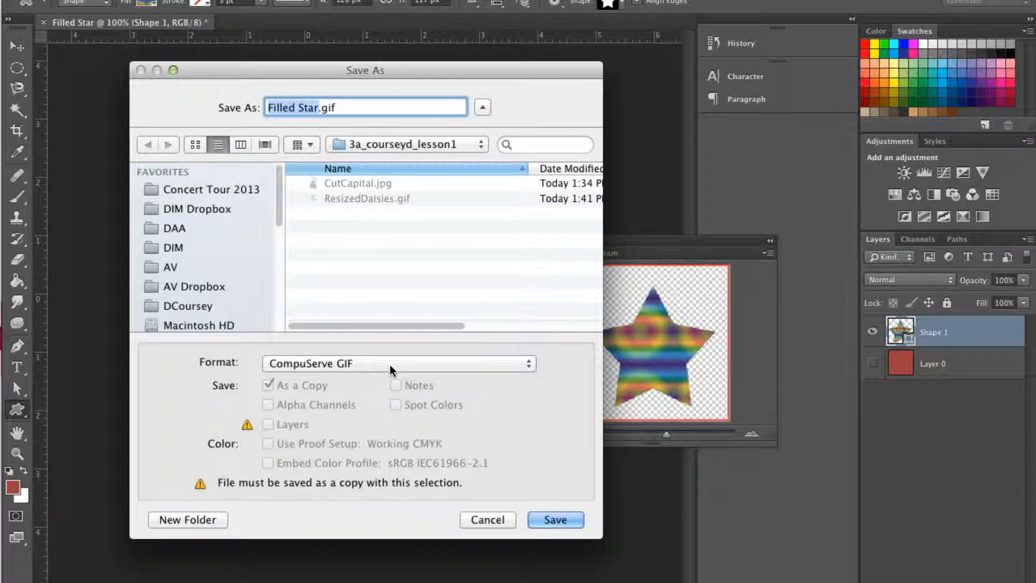
pyautogui.click(556, 520)
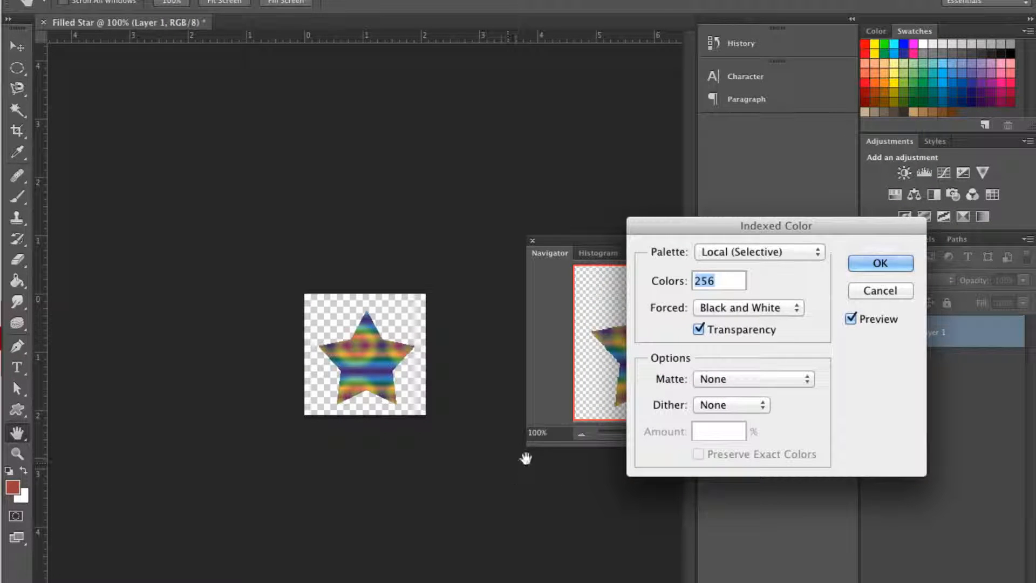
# Accept the Indexed Color settings with the Local (Selective) palette, 256 colors and transparency, and finish the GIF with Normal row order
pyautogui.moveTo(665, 229); pyautogui.dragTo(248, 160)
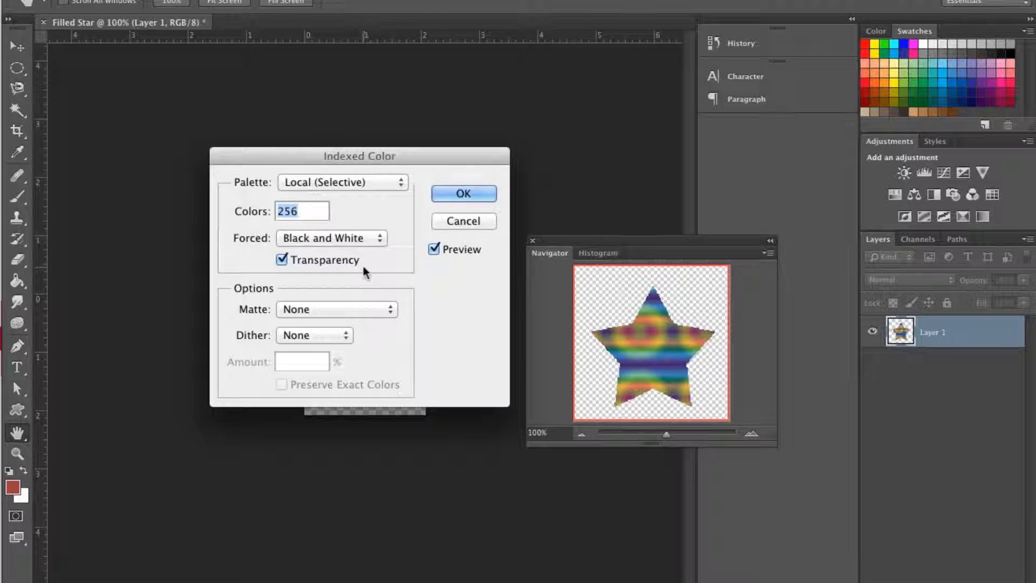
pyautogui.click(463, 194)
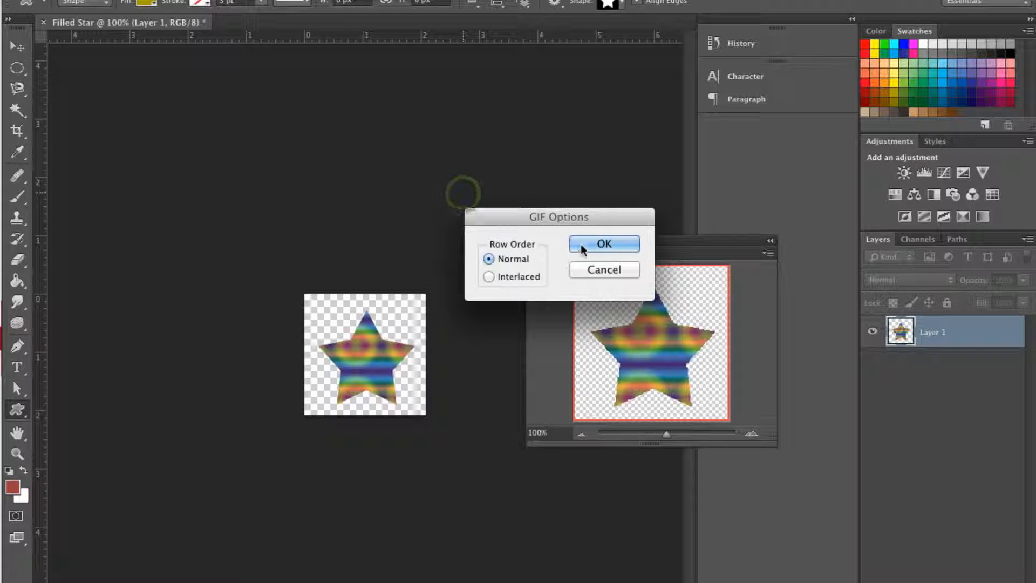
pyautogui.click(605, 243)
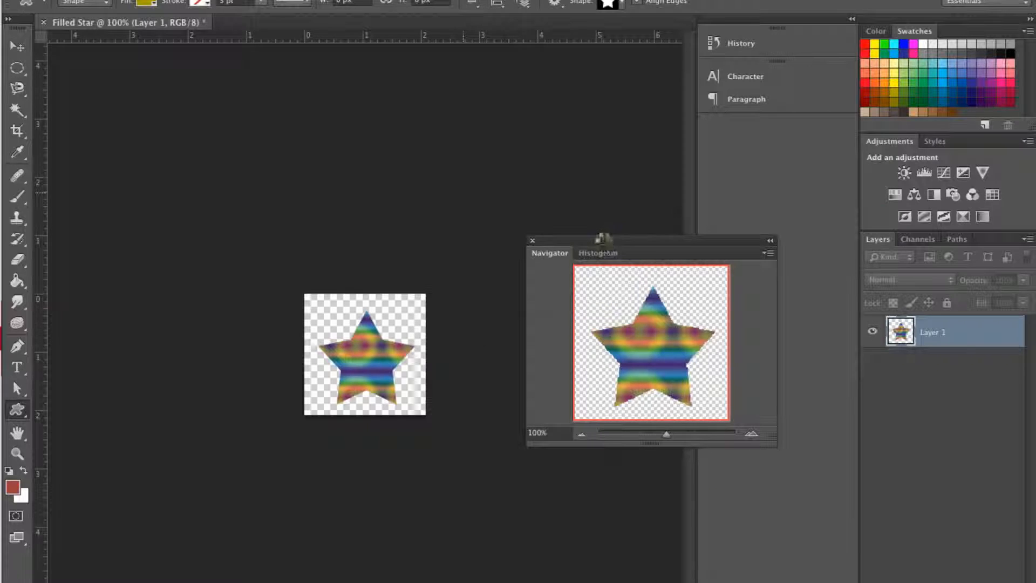